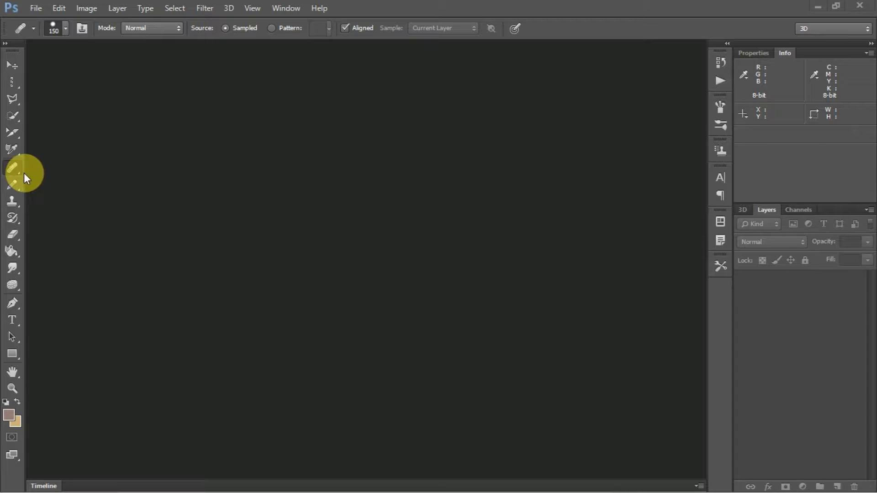
# Switch from the Healing Brush to the Spot Healing Brush Tool.
pyautogui.rightClick(18, 171)
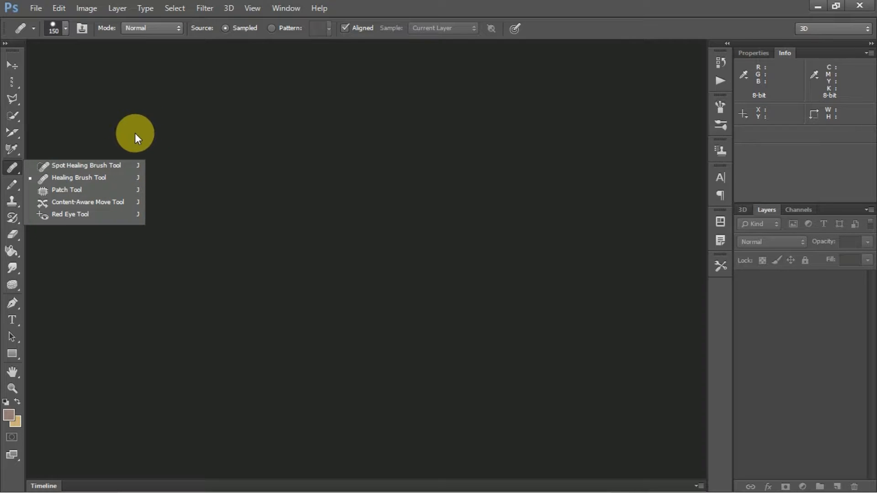
pyautogui.click(130, 166)
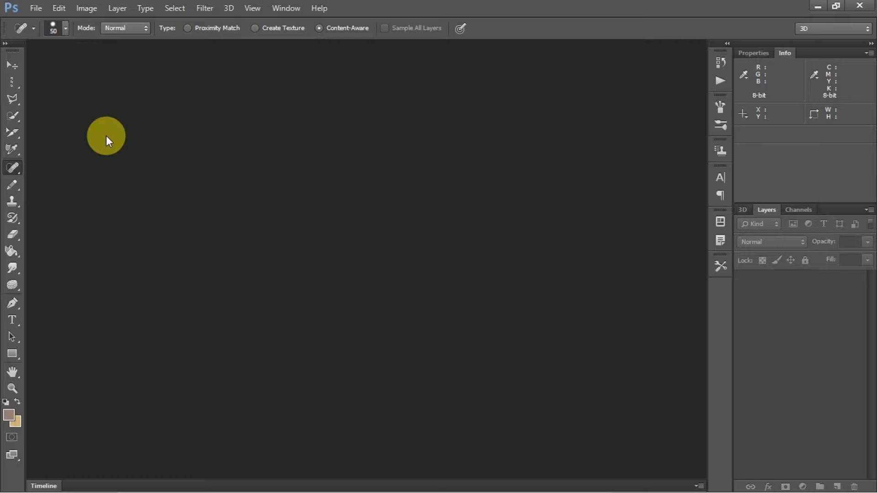
# Open the portrait photo of the woman with facial acne from the Photoshop related photos folder on the Desktop.
pyautogui.click(35, 8)
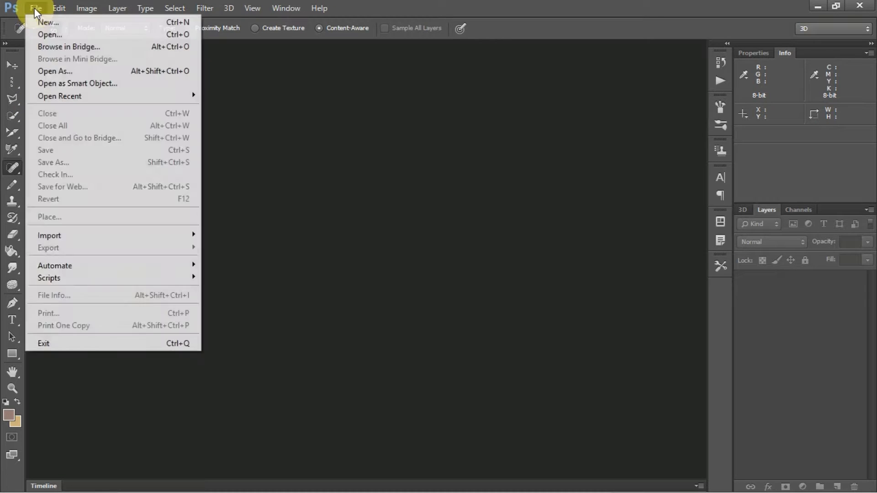
pyautogui.click(45, 34)
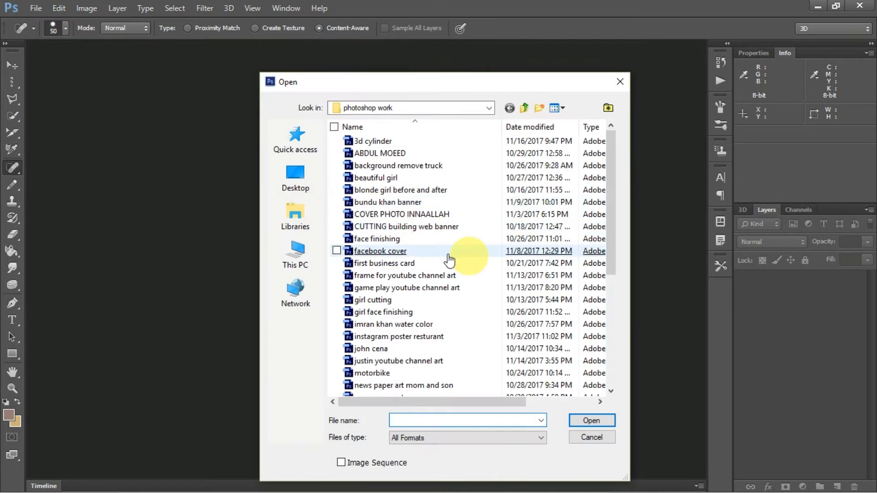
pyautogui.click(295, 179)
pyautogui.scroll(-5, 456, 305)
pyautogui.scroll(-4, 457, 305)
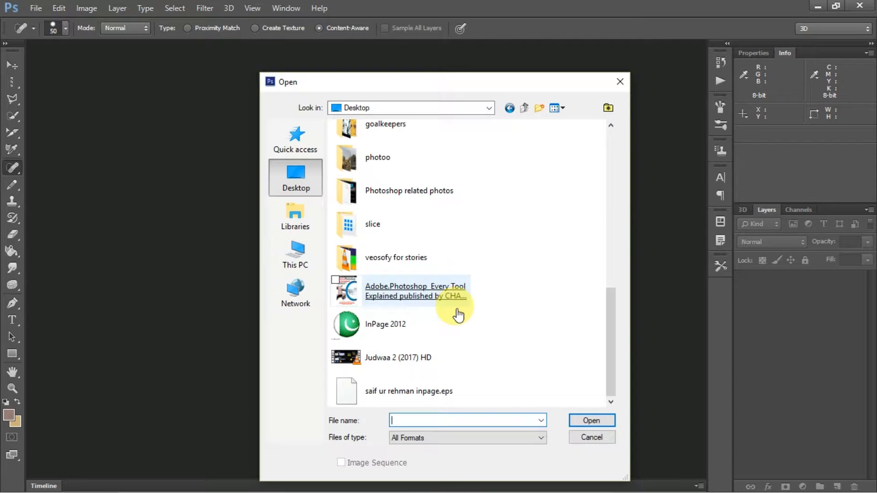
pyautogui.scroll(2, 459, 311)
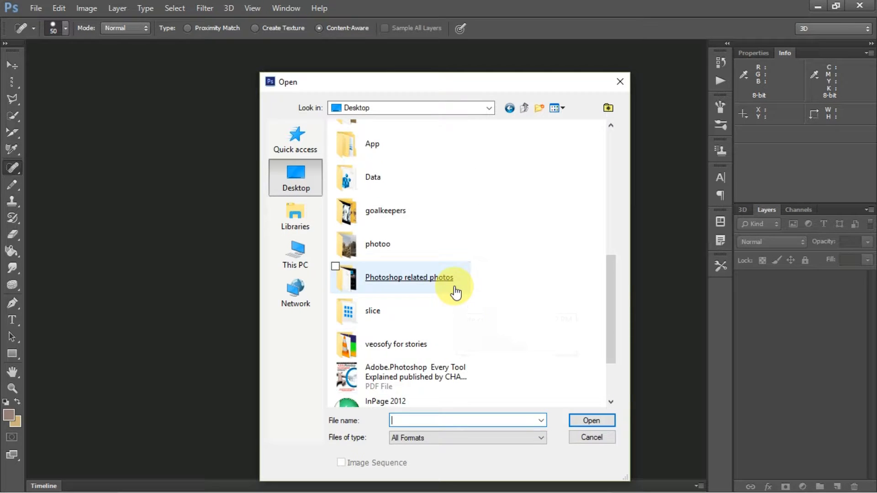
pyautogui.doubleClick(456, 288)
pyautogui.scroll(-3, 475, 274)
pyautogui.doubleClick(563, 215)
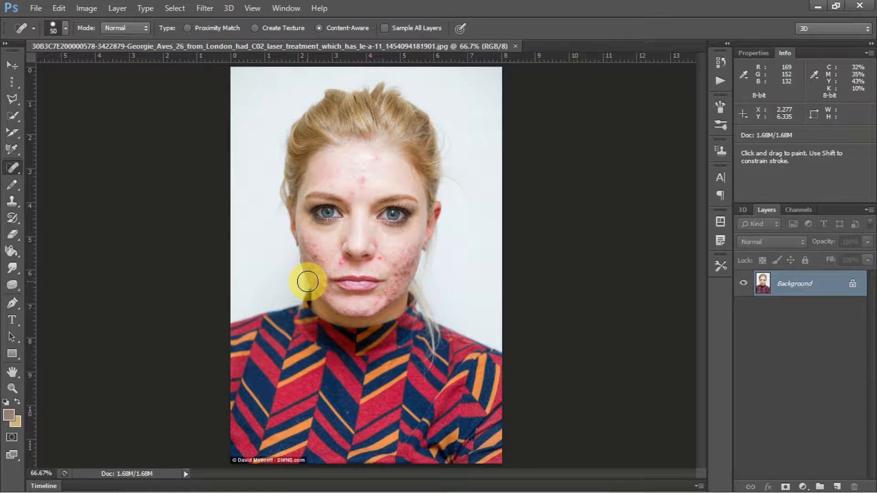
# Zoom the portrait to 100% on the face and set the Spot Healing Brush size to 26 px.
pyautogui.hotkey('ctrl', '+')
pyautogui.moveTo(306, 281); pyautogui.dragTo(306, 282)
pyautogui.scroll(-1, 307, 281)
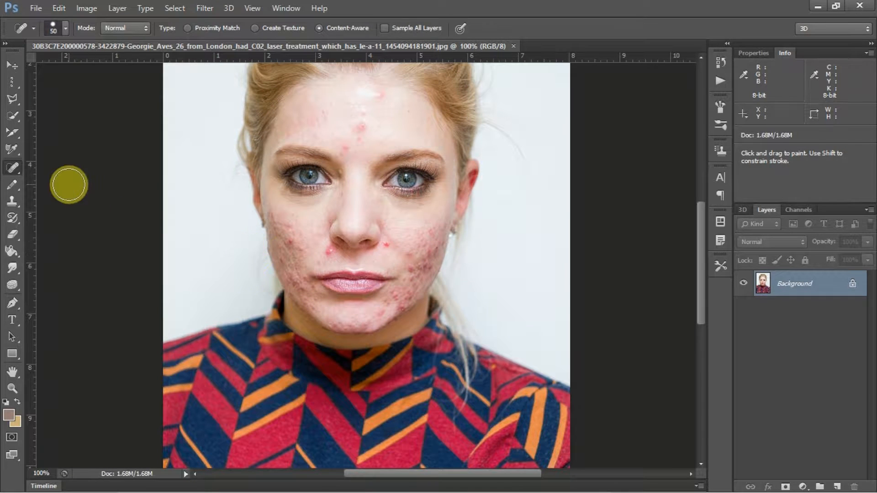
pyautogui.rightClick(17, 169)
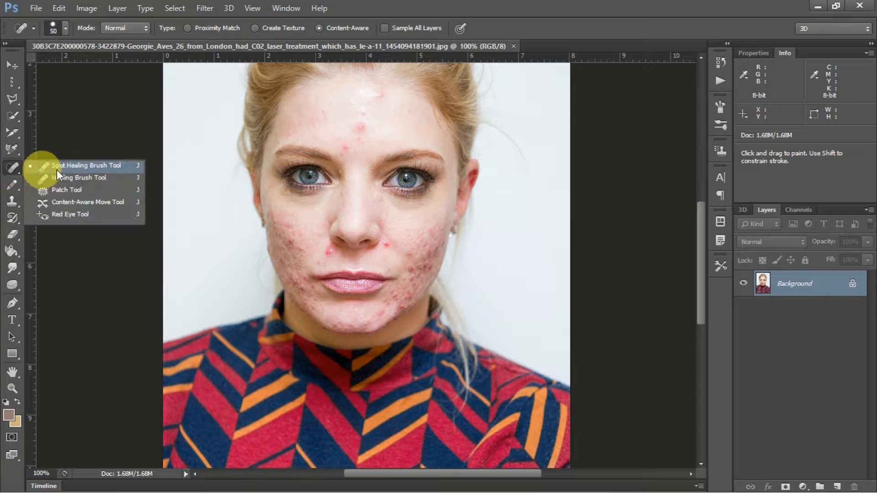
pyautogui.click(57, 169)
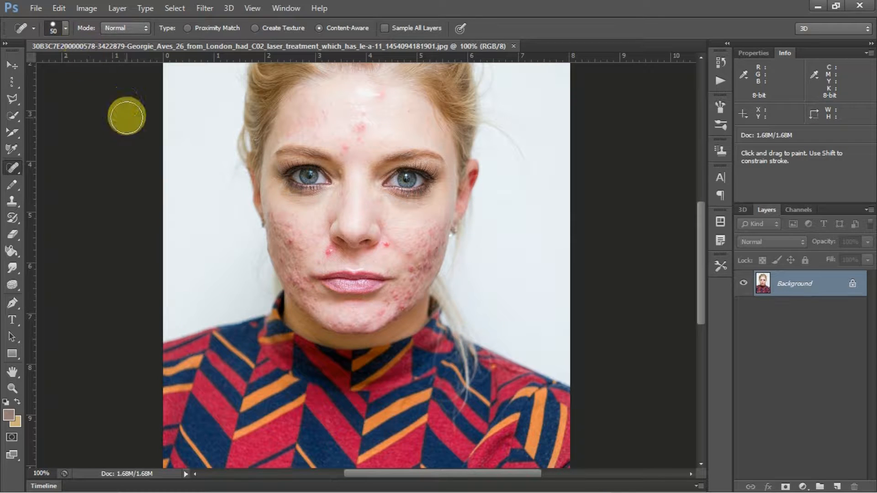
pyautogui.click(63, 32)
pyautogui.moveTo(45, 65); pyautogui.dragTo(35, 65)
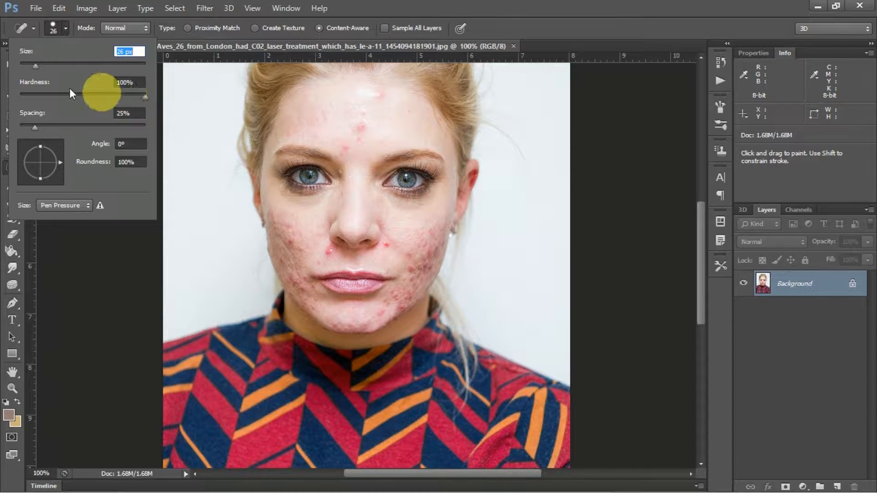
# Set the healing brush to 100% hardness, 28% spacing and an angle of 0°.
pyautogui.moveTo(147, 98)
pyautogui.mouseDown()
pyautogui.moveTo(120, 98)
pyautogui.moveTo(149, 101)
pyautogui.mouseUp()
pyautogui.moveTo(34, 128)
pyautogui.mouseDown()
pyautogui.moveTo(62, 128)
pyautogui.moveTo(36, 127)
pyautogui.mouseUp()
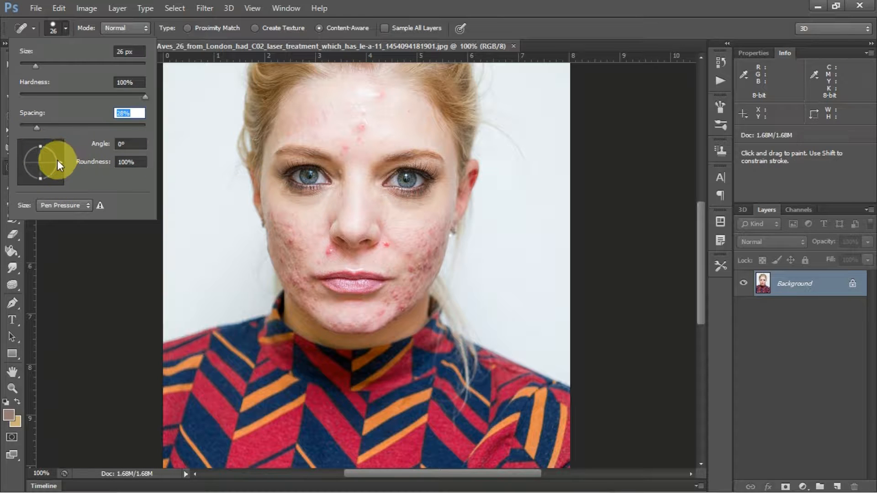
pyautogui.moveTo(59, 162)
pyautogui.mouseDown()
pyautogui.moveTo(32, 160)
pyautogui.moveTo(28, 170)
pyautogui.moveTo(62, 161)
pyautogui.moveTo(32, 162)
pyautogui.moveTo(59, 163)
pyautogui.mouseUp()
pyautogui.click(128, 145)
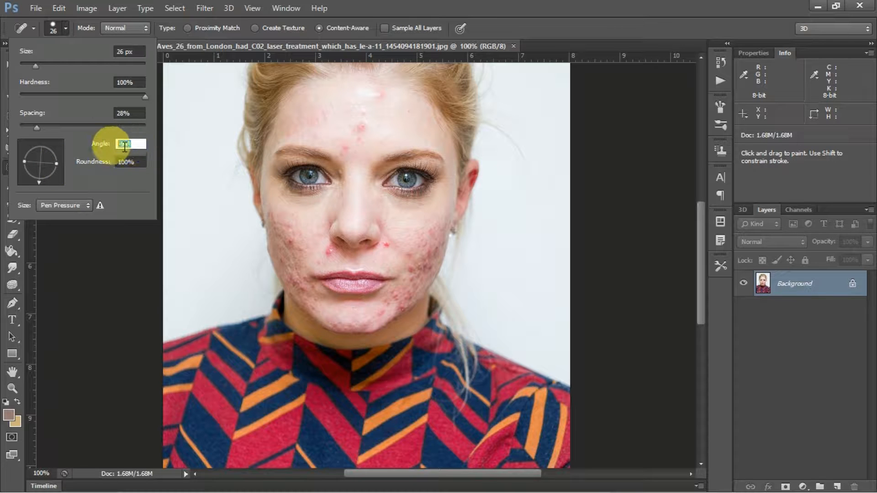
pyautogui.write('0')
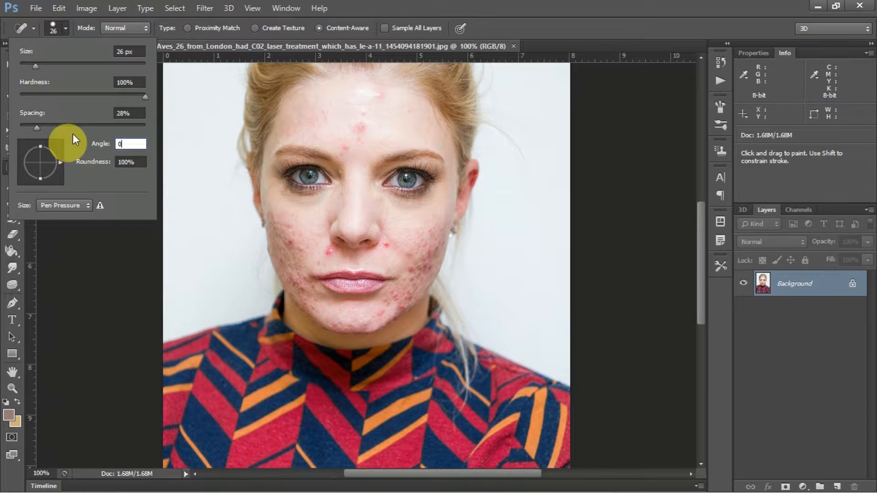
pyautogui.click(394, 6)
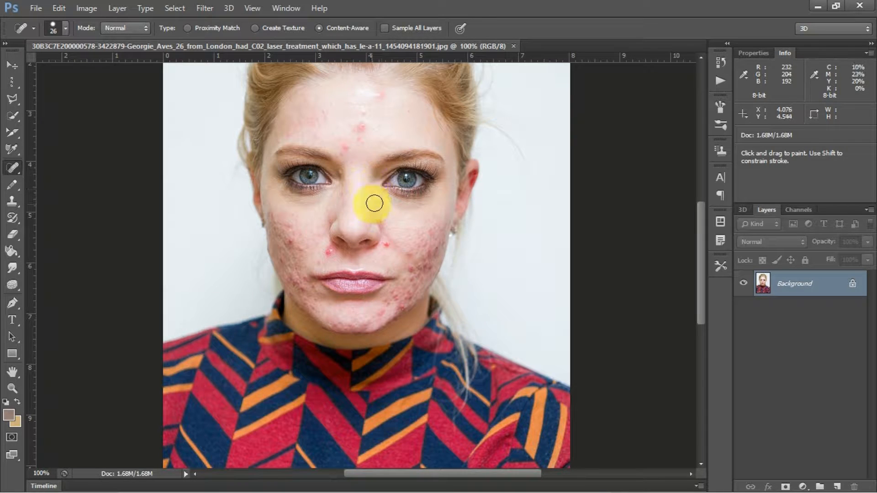
# Heal the red spots on the forehead, beside the nose and between the eyebrows with the Spot Healing Brush.
pyautogui.click(363, 127)
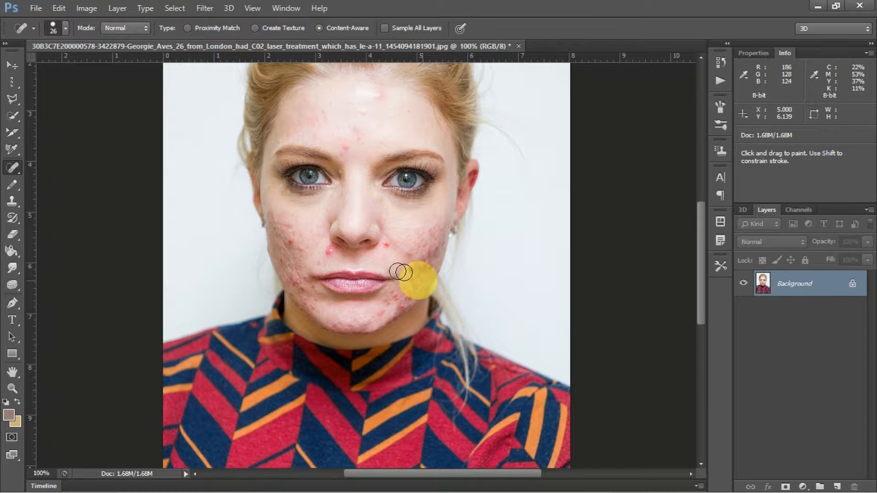
pyautogui.click(327, 254)
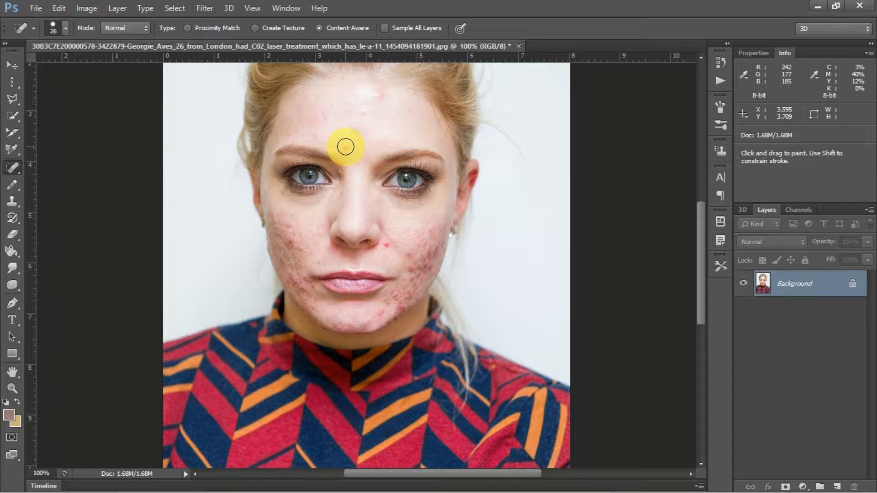
pyautogui.click(345, 147)
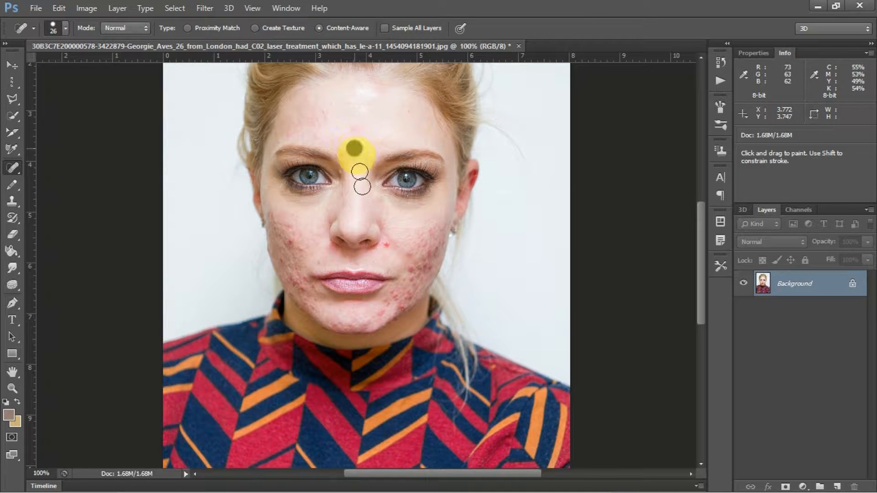
# Try healing the acne on both cheeks with long Spot Healing Brush strokes, and undo those strokes.
pyautogui.moveTo(430, 244)
pyautogui.mouseDown()
pyautogui.moveTo(397, 276)
pyautogui.moveTo(414, 319)
pyautogui.mouseUp()
pyautogui.moveTo(437, 254); pyautogui.dragTo(404, 298)
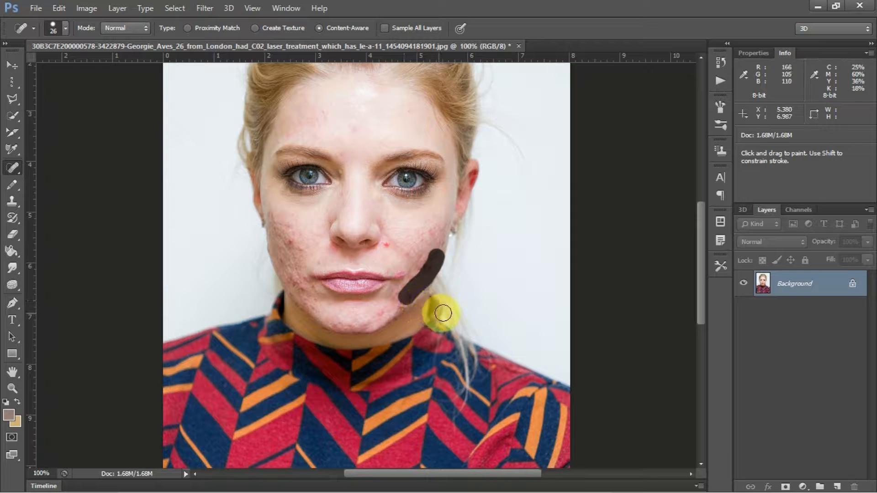
pyautogui.moveTo(279, 228); pyautogui.dragTo(306, 293)
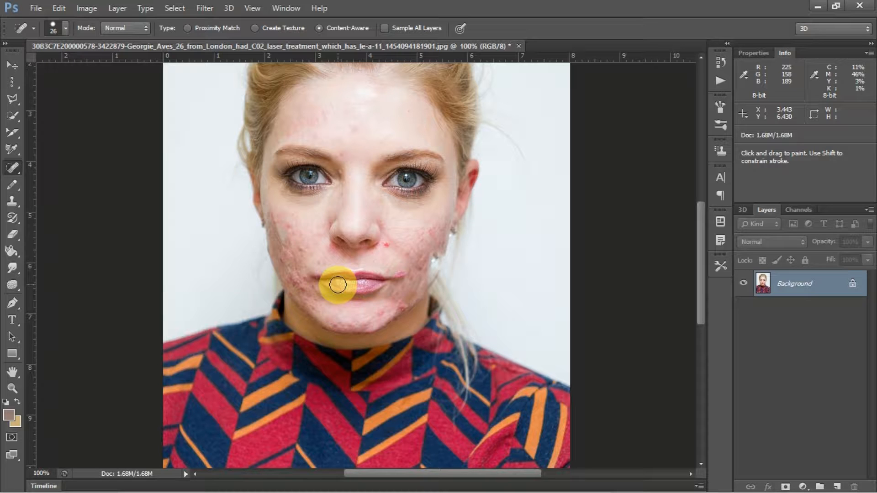
pyautogui.hotkey('ctrl', 'alt', 'z')
pyautogui.hotkey('ctrl', 'alt', 'z')
pyautogui.hotkey('ctrl', 'alt', 'z')
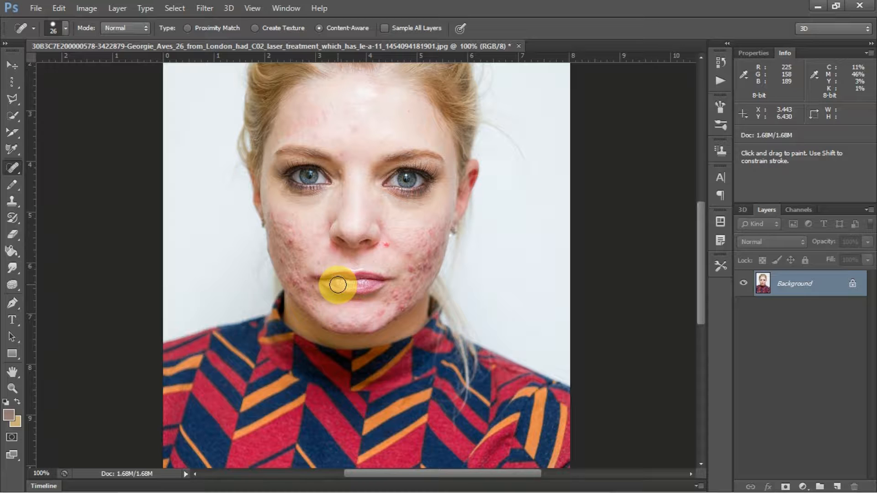
# Reduce the healing brush size to 9 px and heal a small acne patch on the cheek in the photo's left half.
pyautogui.press('[')
pyautogui.press('[')
pyautogui.press('[')
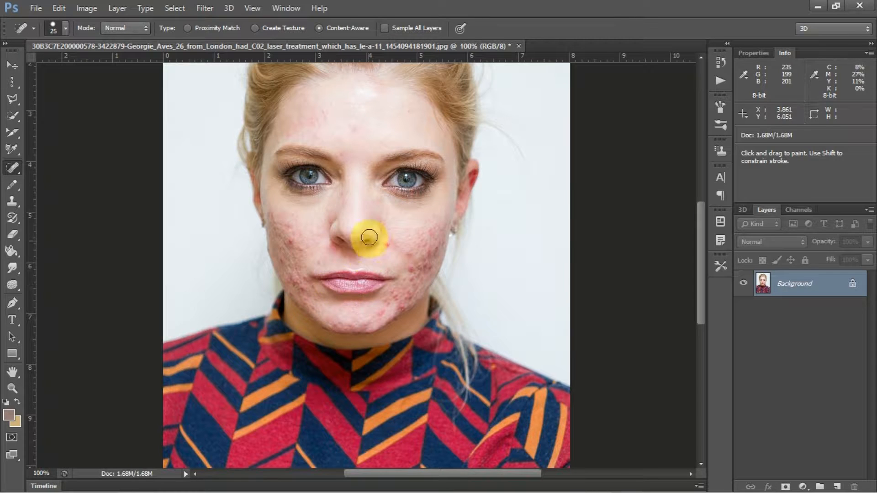
pyautogui.moveTo(292, 253); pyautogui.dragTo(294, 242)
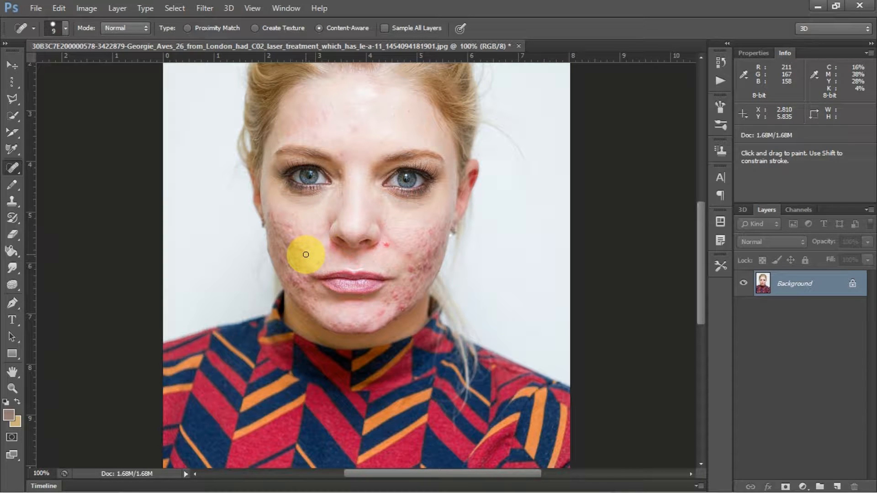
pyautogui.click(62, 32)
pyautogui.click(65, 30)
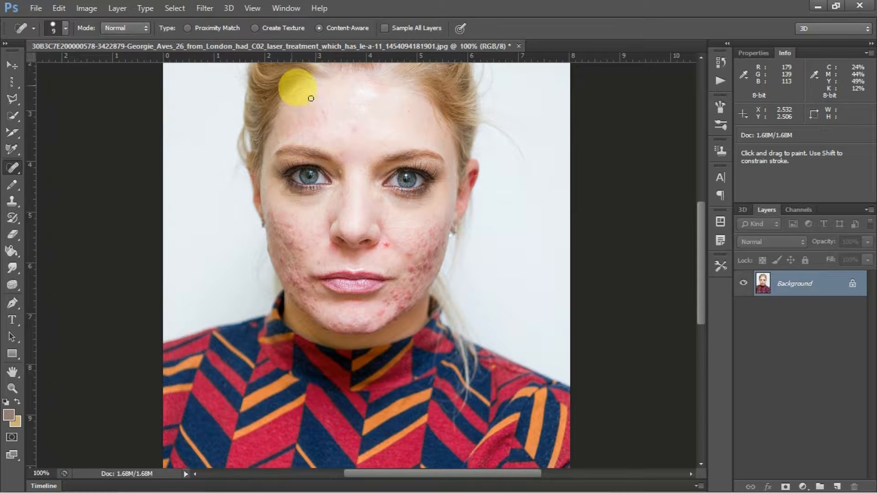
# Set the healing brush to Multiply mode and 64 px, and heal the acne on the cheek in the photo's left half.
pyautogui.click(141, 30)
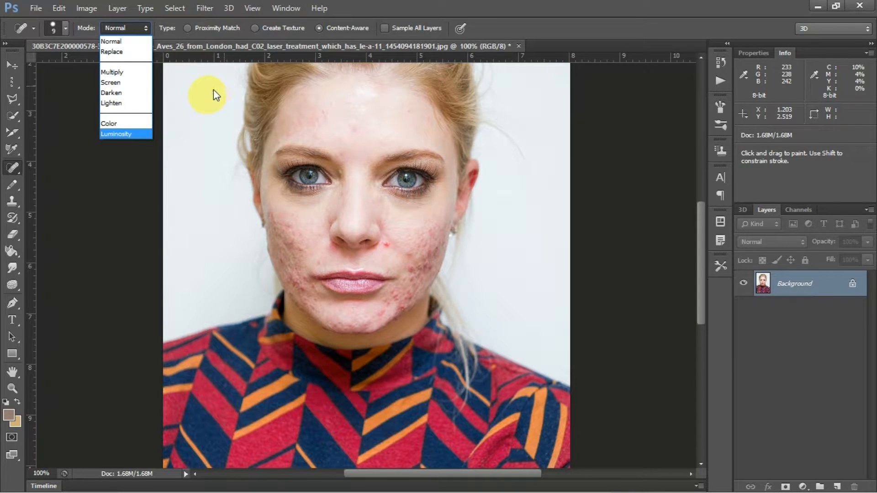
pyautogui.click(129, 72)
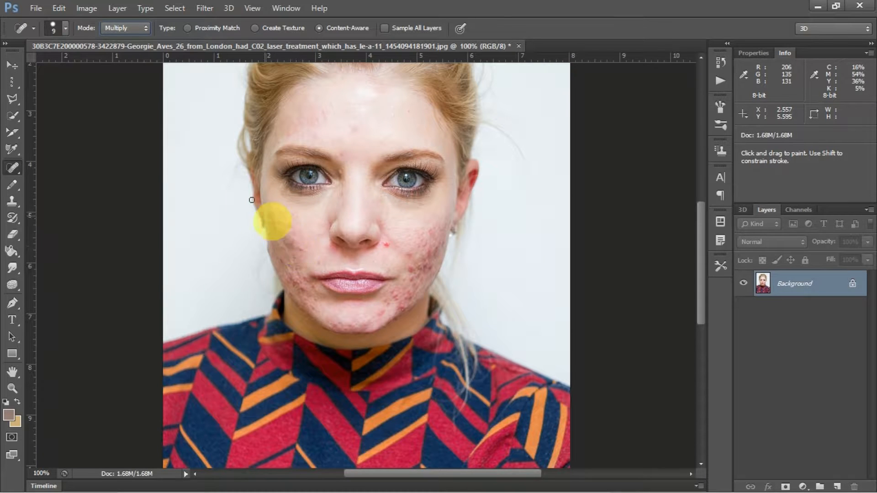
pyautogui.click(64, 27)
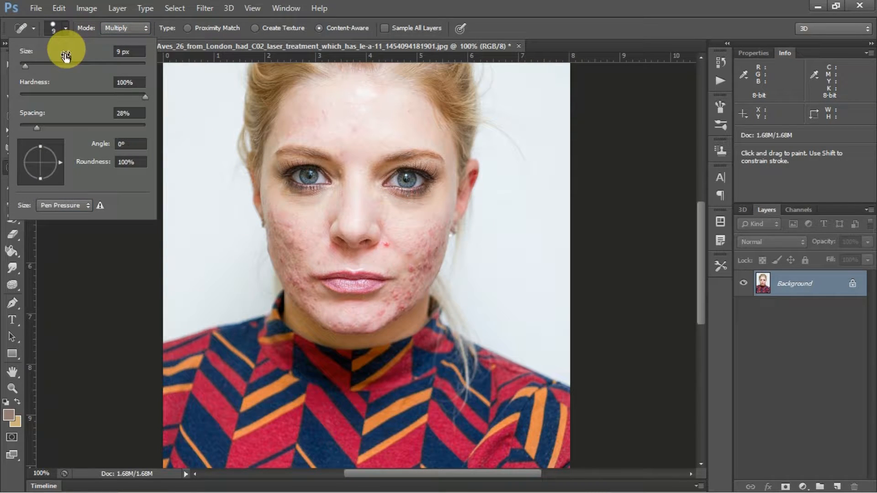
pyautogui.click(529, 2)
pyautogui.click(295, 248)
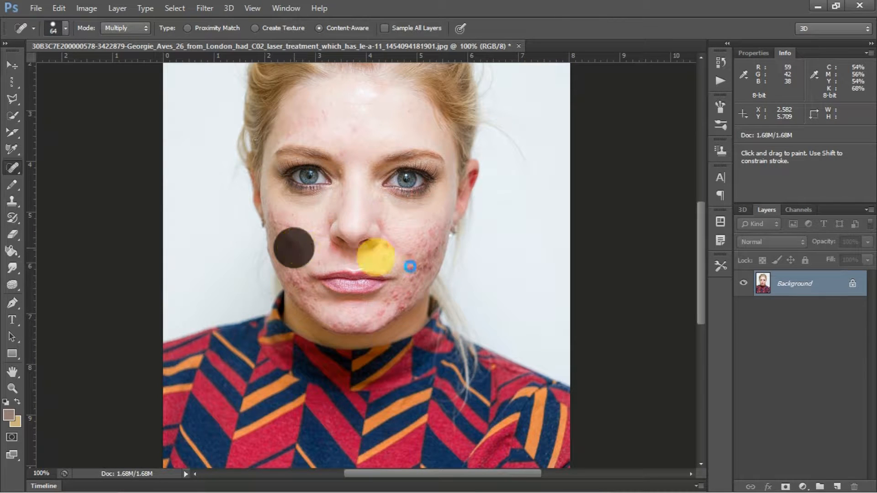
pyautogui.click(284, 230)
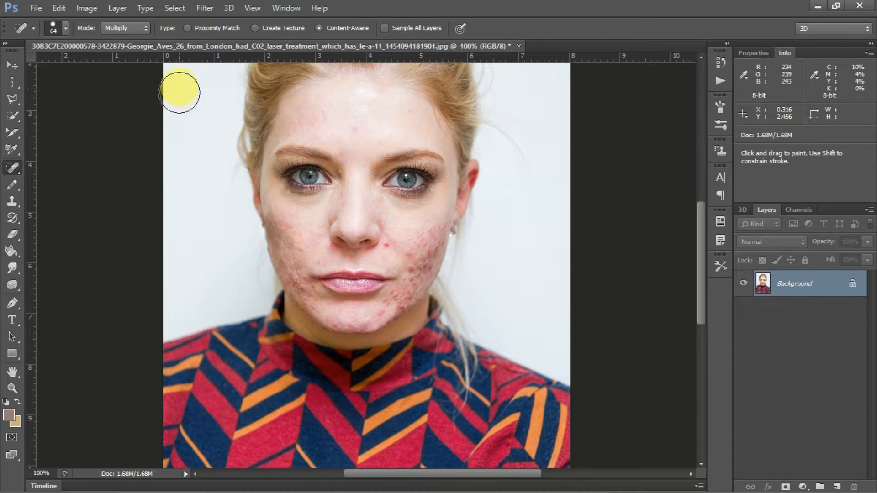
# Heal the acne on the cheek in the photo's right half with several 64 px dabs in Multiply mode.
pyautogui.click(420, 272)
pyautogui.click(428, 252)
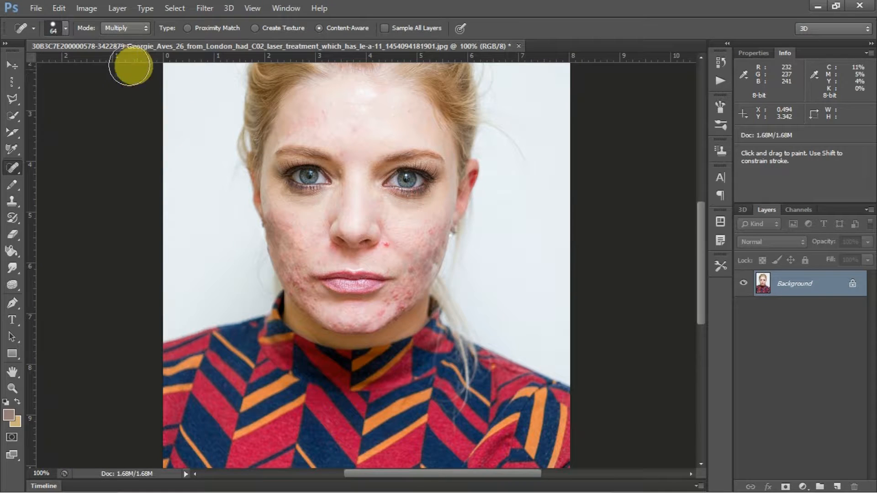
pyautogui.click(405, 259)
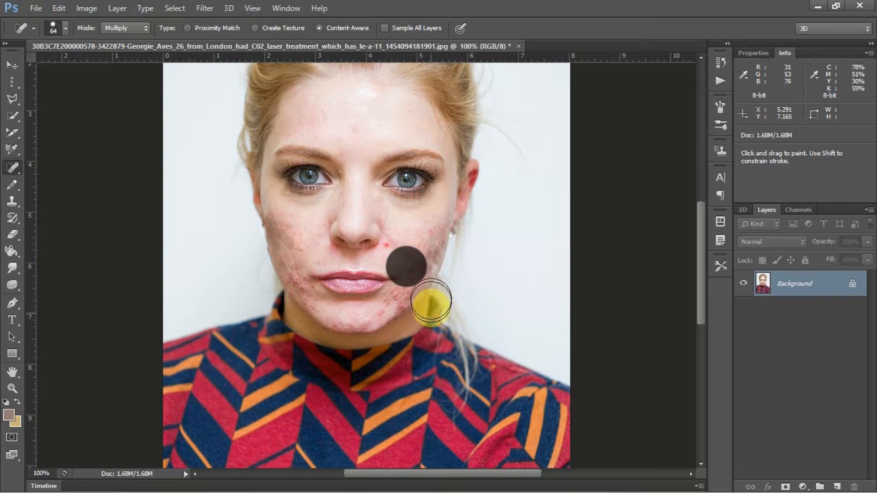
pyautogui.click(418, 259)
# Set the healing brush mode to Darken and paint a diagonal stroke across the front of the patterned sweater.
pyautogui.click(142, 28)
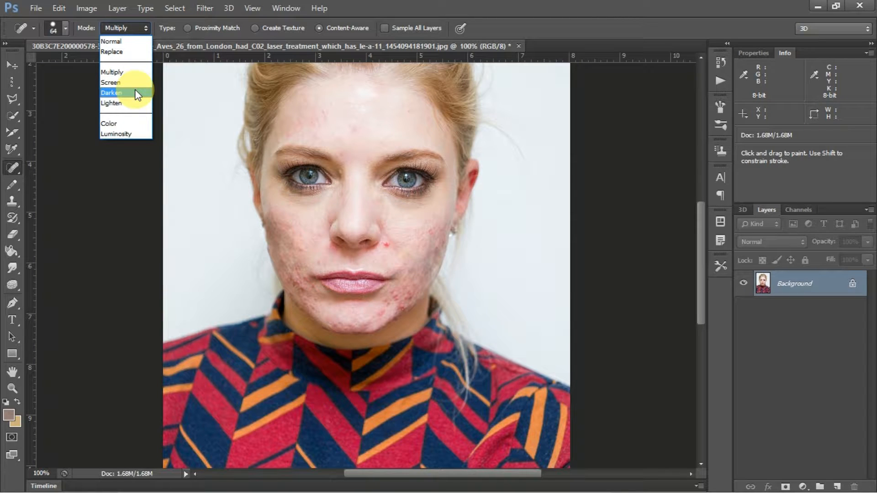
pyautogui.click(137, 93)
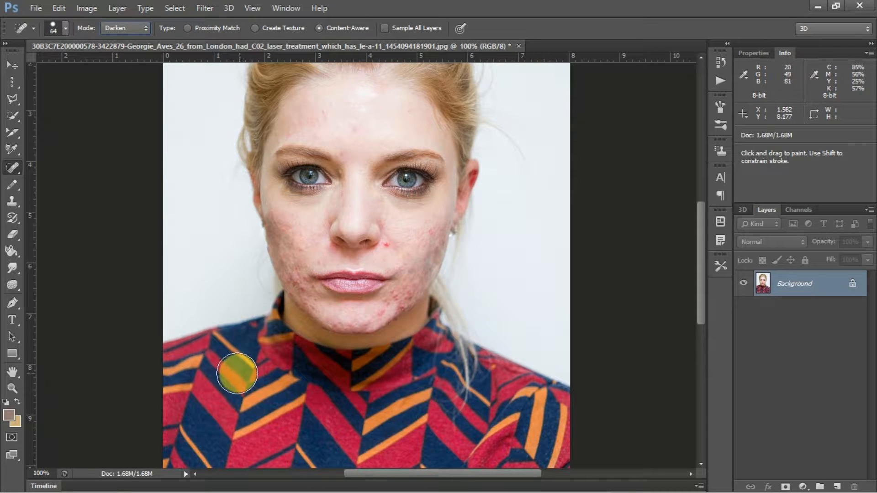
pyautogui.moveTo(241, 379); pyautogui.dragTo(317, 438)
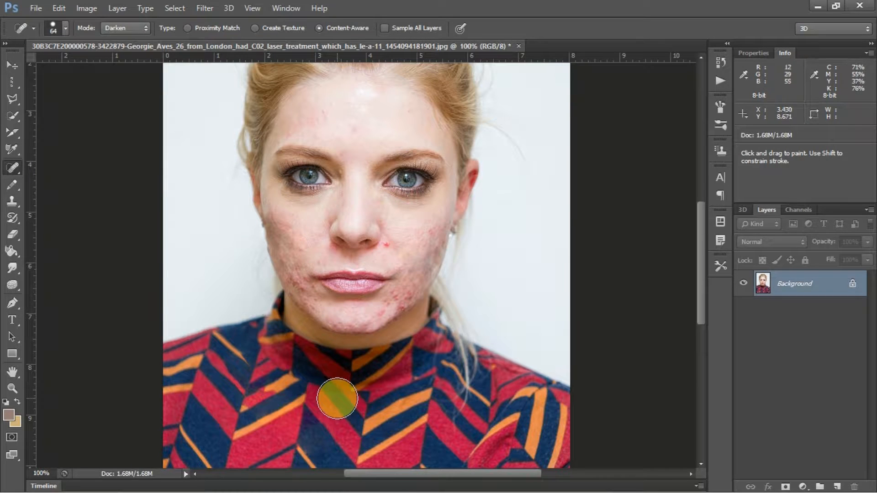
# Set the healing brush mode to Lighten and paint a diagonal stroke across the front of the patterned sweater.
pyautogui.click(141, 28)
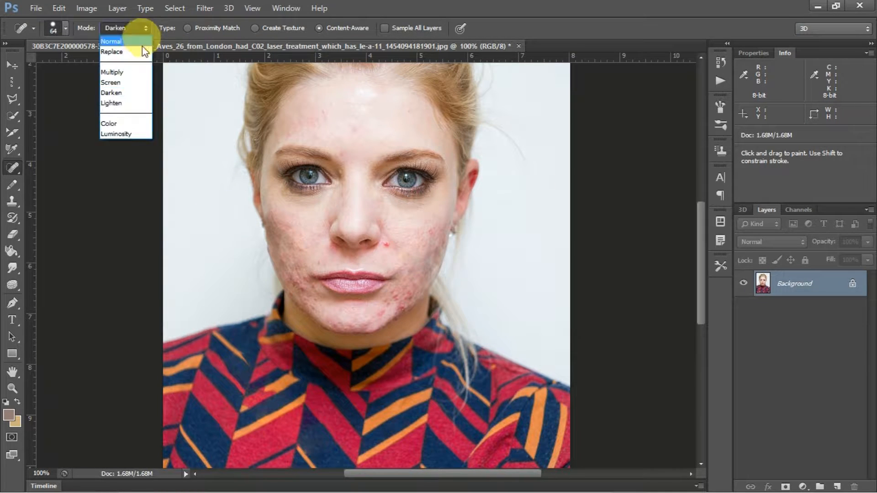
pyautogui.click(136, 104)
pyautogui.moveTo(235, 359)
pyautogui.mouseDown()
pyautogui.moveTo(301, 427)
pyautogui.moveTo(338, 428)
pyautogui.mouseUp()
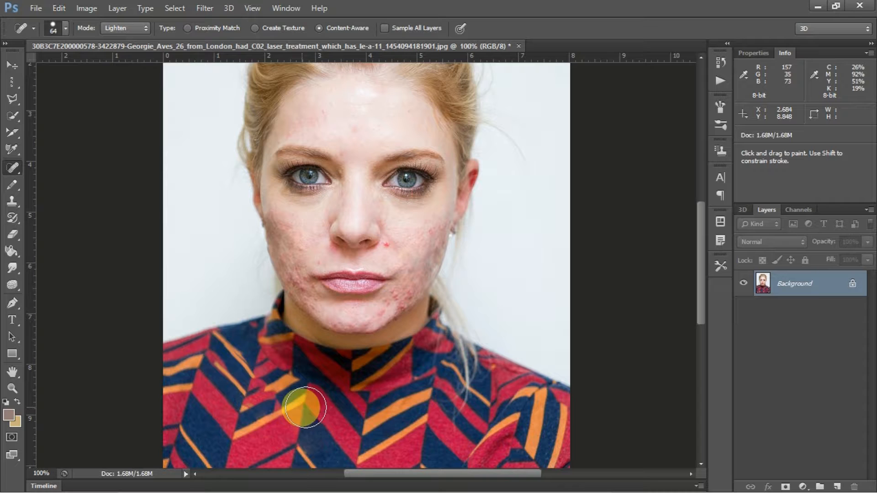
# Try healing the area around the mouth and chin with 64 px strokes in Lighten mode, and undo it.
pyautogui.moveTo(306, 269); pyautogui.dragTo(384, 271)
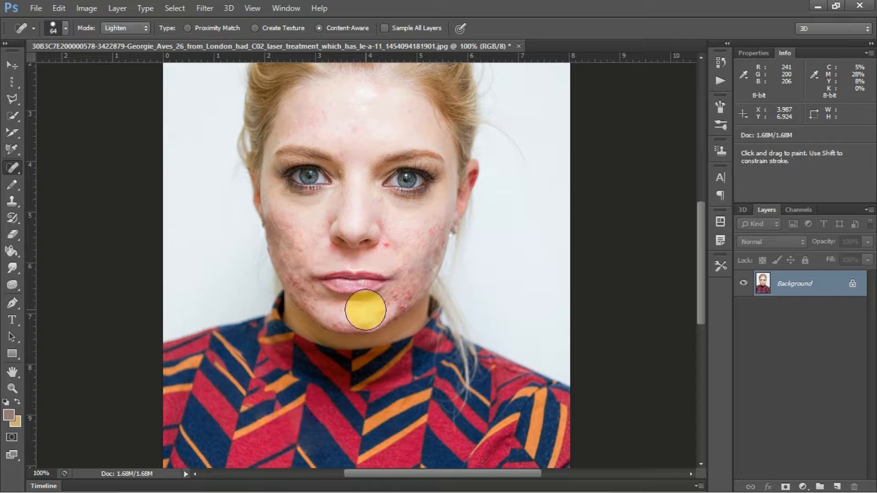
pyautogui.moveTo(303, 266)
pyautogui.mouseDown()
pyautogui.moveTo(343, 287)
pyautogui.moveTo(378, 287)
pyautogui.moveTo(372, 323)
pyautogui.moveTo(363, 313)
pyautogui.mouseUp()
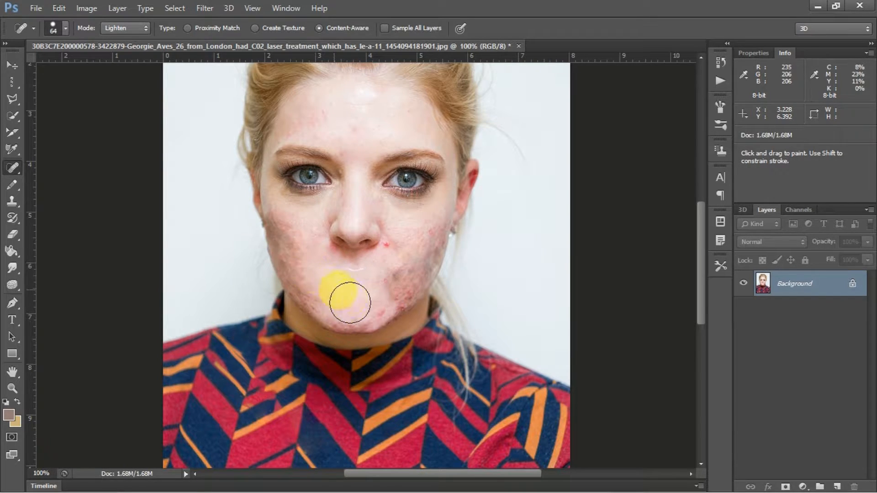
pyautogui.hotkey('ctrl', 'z')
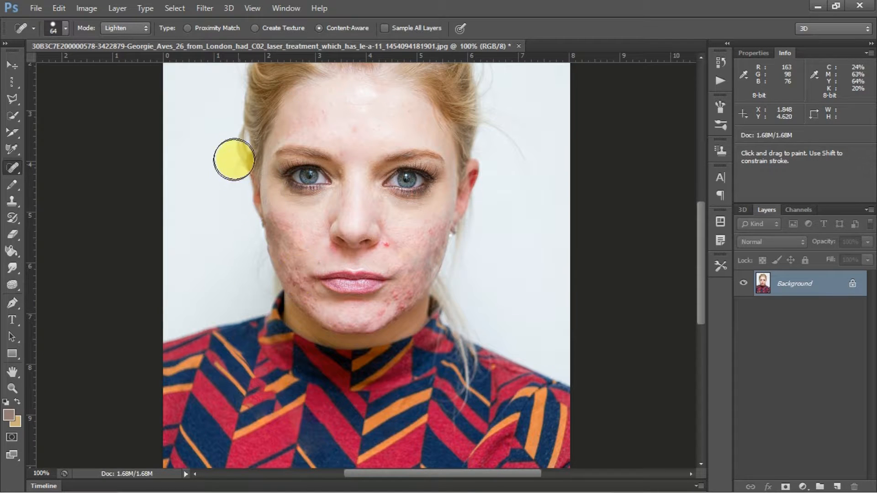
# Set the healing brush mode to Darken and open the image 38794347-restaurant-wallpapers from the Photoshop related photos folder.
pyautogui.click(145, 28)
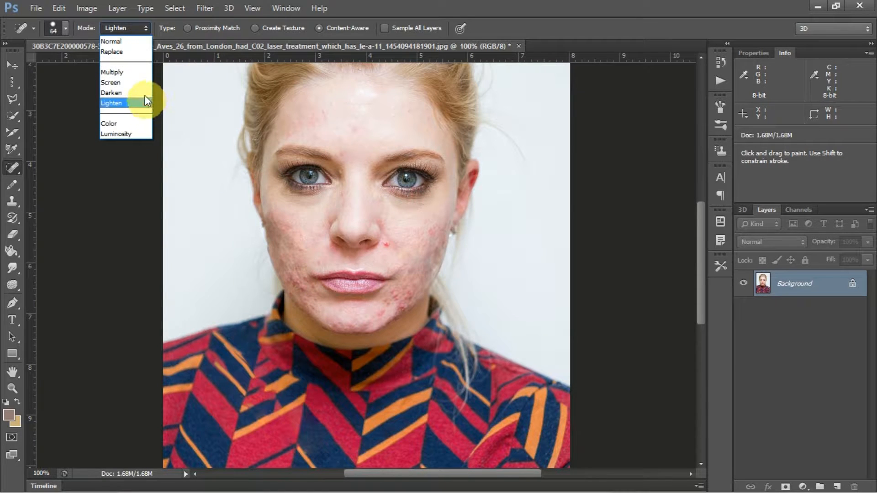
pyautogui.click(147, 94)
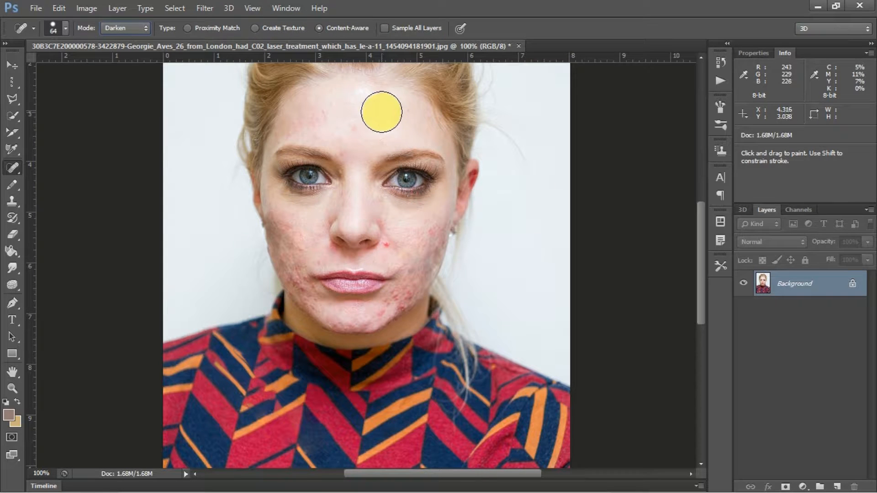
pyautogui.click(38, 9)
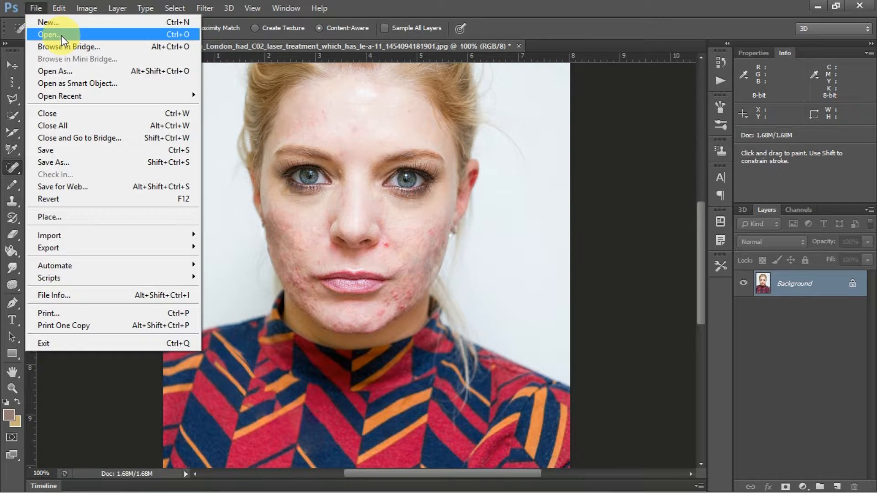
pyautogui.click(61, 35)
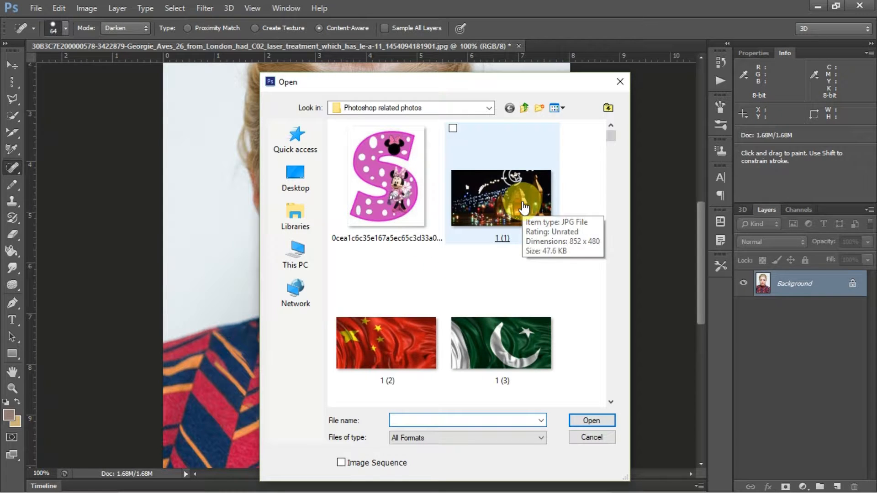
pyautogui.scroll(-10, 520, 247)
pyautogui.scroll(-5, 520, 245)
pyautogui.doubleClick(509, 155)
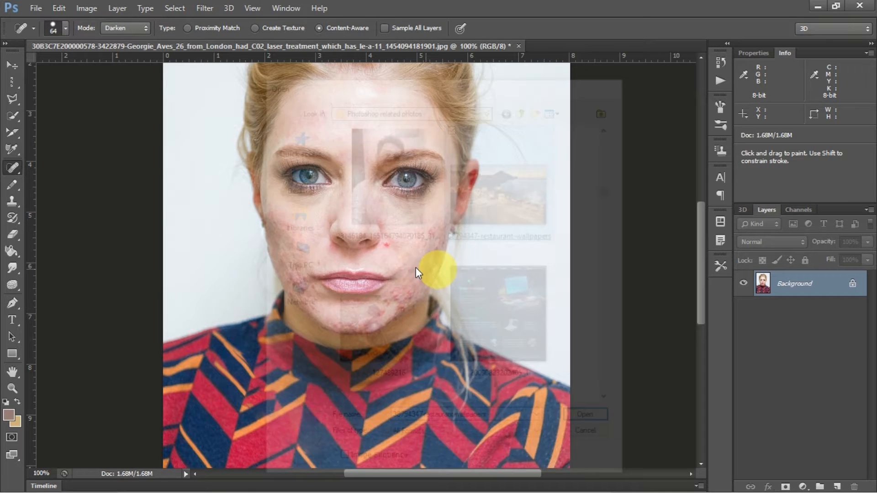
pyautogui.click(484, 263)
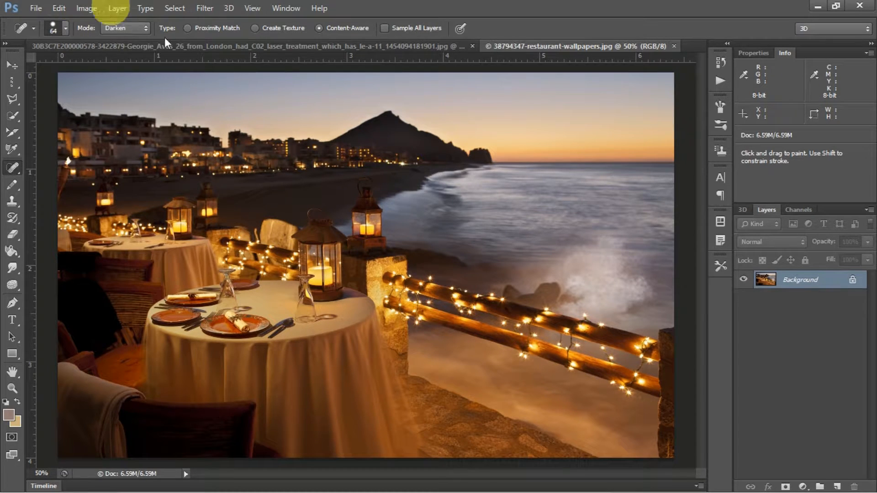
# Return to the portrait and heal the red spots beside the nose with 64 px dabs in Darken and Normal modes.
pyautogui.click(222, 47)
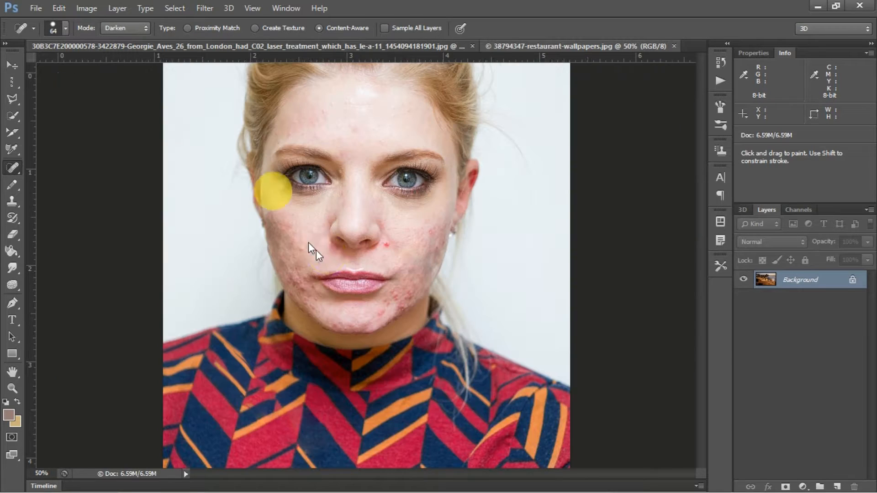
pyautogui.click(391, 247)
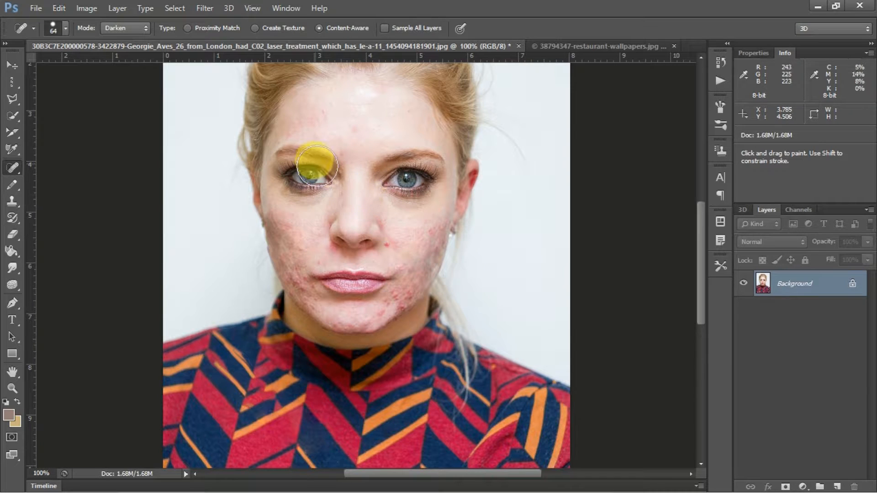
pyautogui.click(137, 28)
pyautogui.click(130, 24)
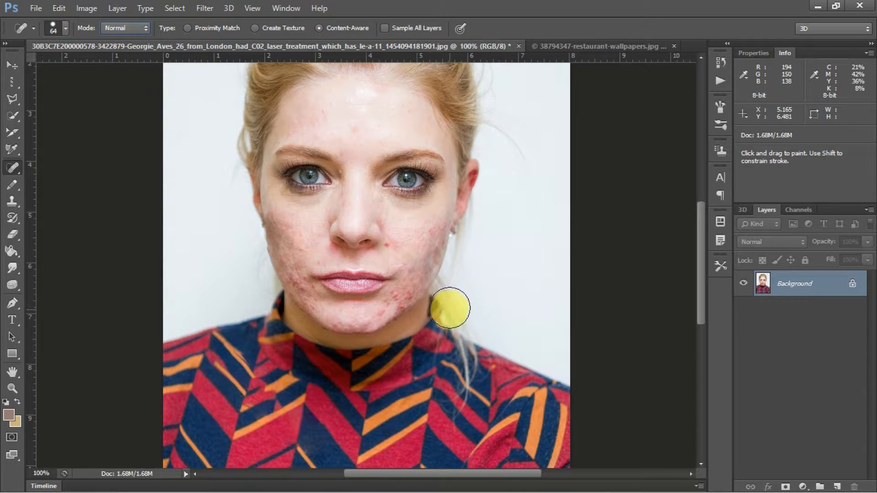
pyautogui.click(392, 249)
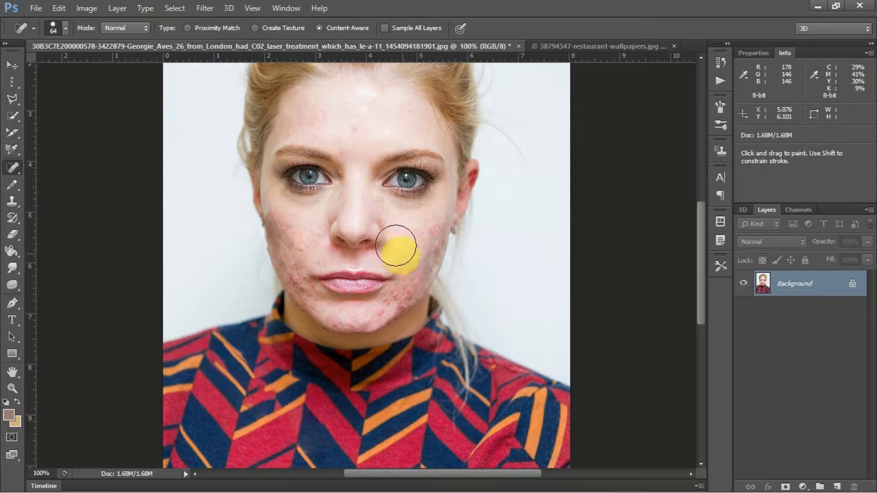
pyautogui.click(391, 258)
pyautogui.click(407, 218)
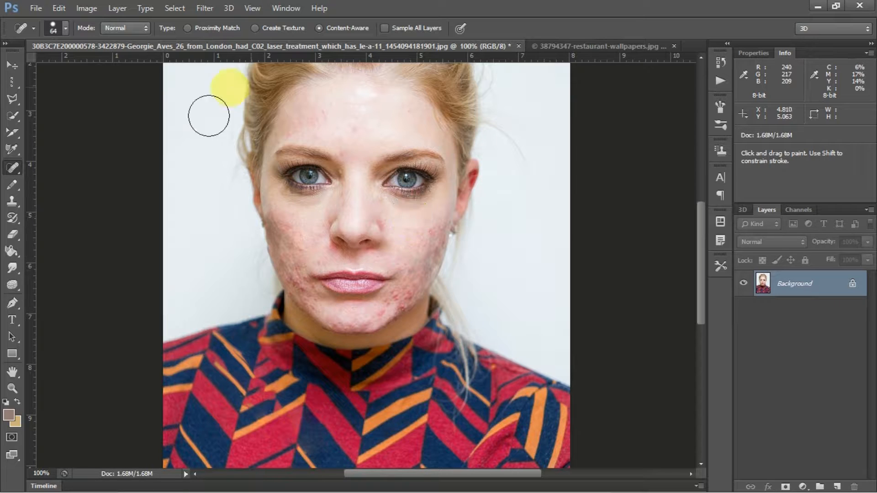
# Reduce the healing brush to 35 px and heal the acne on the cheek in the photo's left half.
pyautogui.press('[')
pyautogui.press('[')
pyautogui.press('[')
pyautogui.press('[')
pyautogui.moveTo(300, 263); pyautogui.dragTo(302, 263)
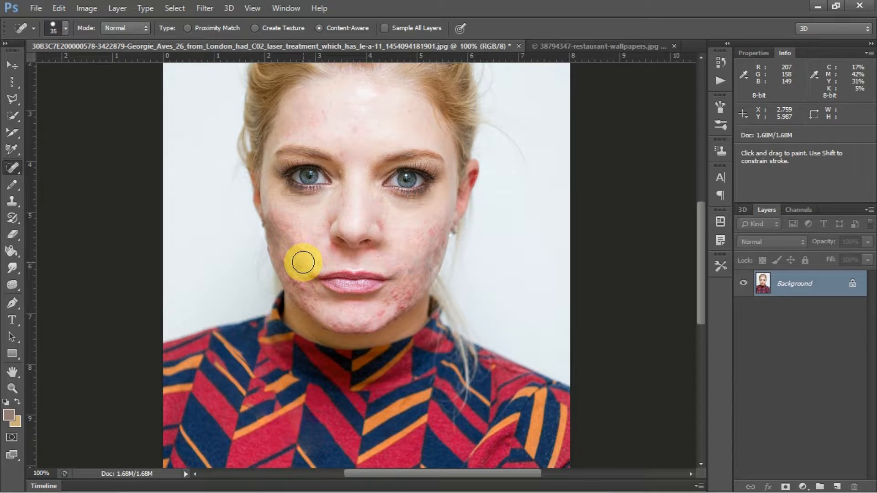
pyautogui.moveTo(304, 262); pyautogui.dragTo(305, 262)
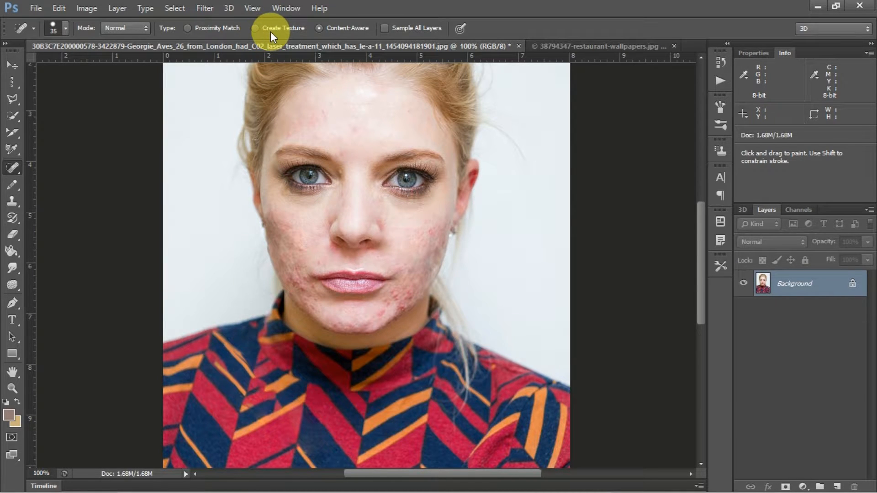
# Set the healing type to Create Texture and dab the large table lantern in the restaurant photo with a 100 px brush.
pyautogui.click(254, 28)
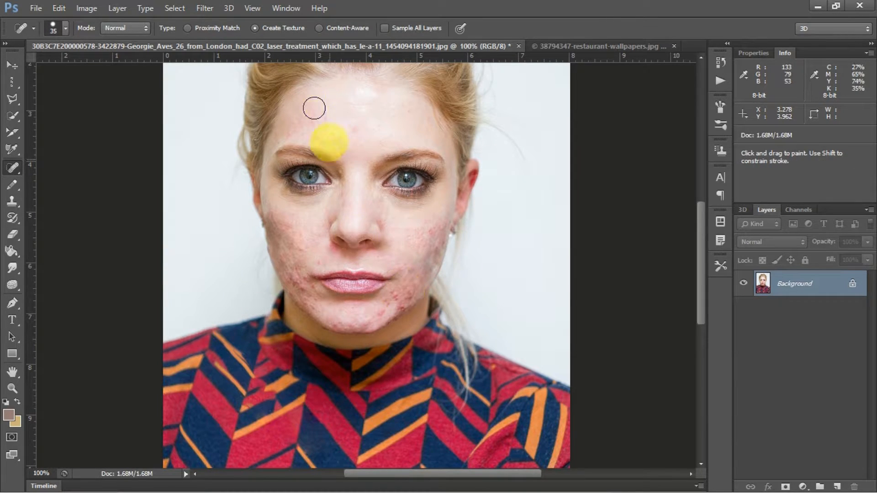
pyautogui.click(563, 47)
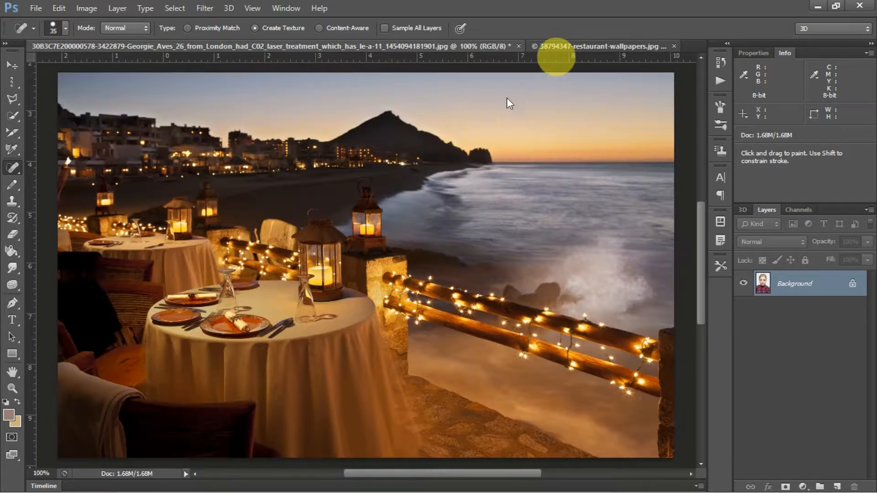
pyautogui.press(']')
pyautogui.press(']')
pyautogui.press(']')
pyautogui.press(']')
pyautogui.press(']')
pyautogui.click(317, 239)
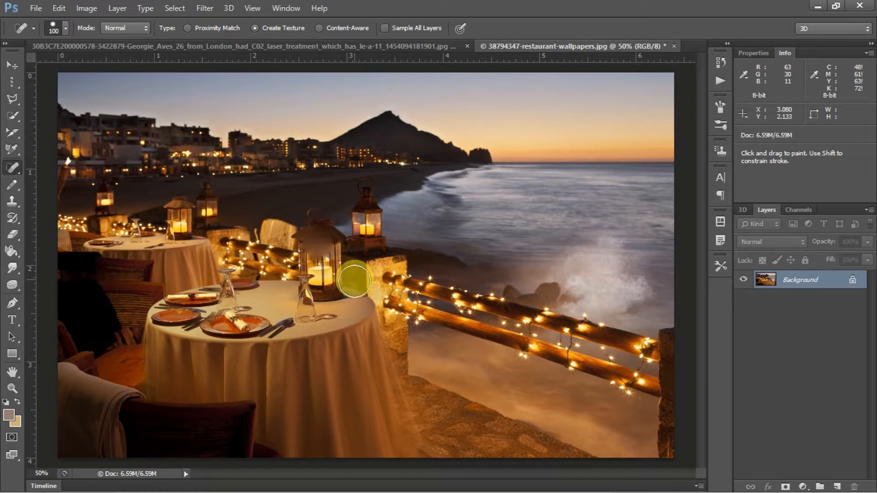
# Enlarge the healing brush to 300 px, try a Create Texture dab over the front table's plates, and undo that dab.
pyautogui.press(']')
pyautogui.press(']')
pyautogui.press(']')
pyautogui.press(']')
pyautogui.press(']')
pyautogui.press(']')
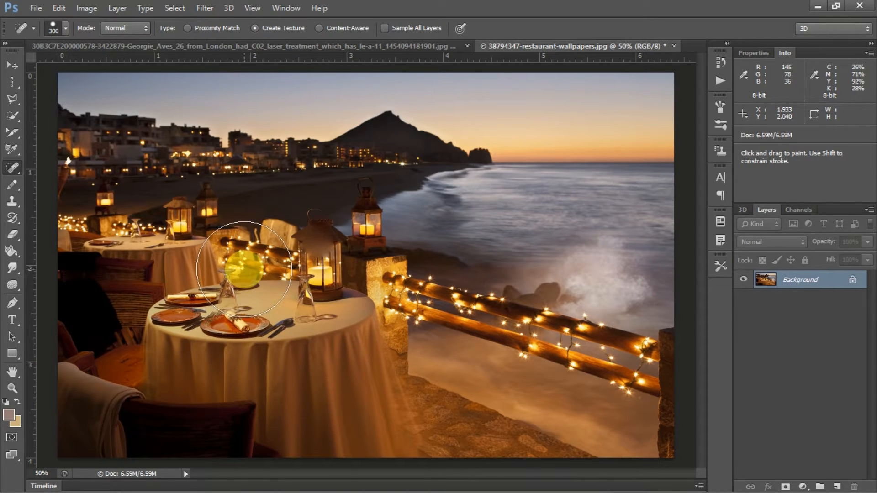
pyautogui.click(248, 305)
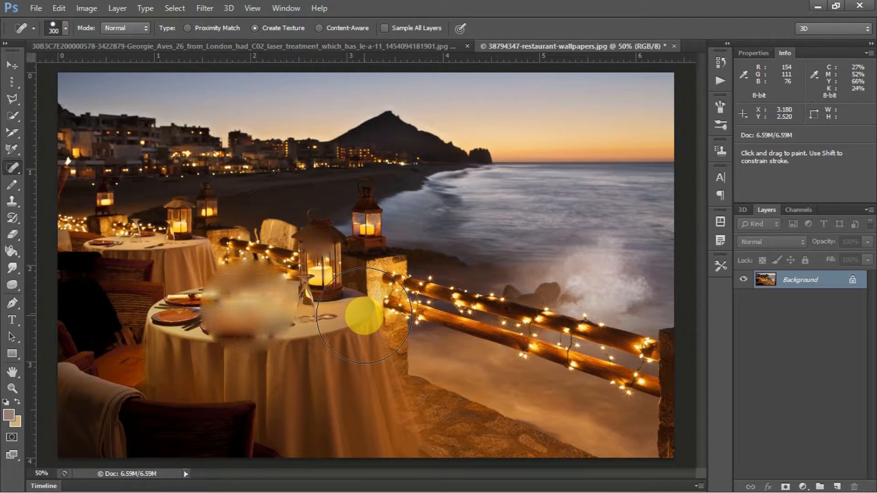
pyautogui.press('ctrl')
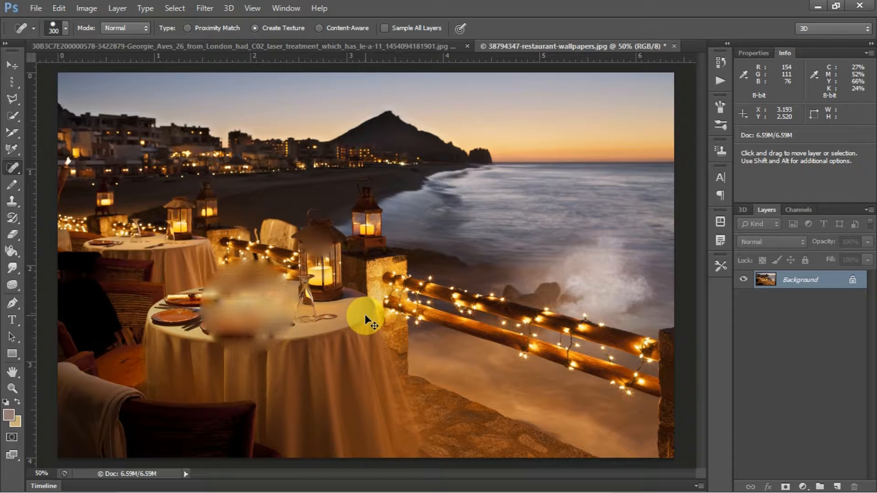
pyautogui.hotkey('ctrl', 'z')
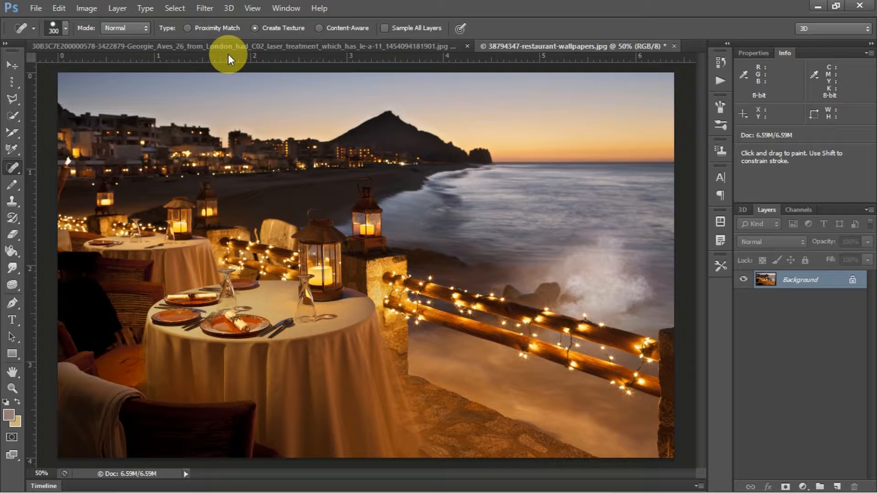
# Set the healing type to Proximity Match and heal over the large lantern on the front table with the 300 px brush.
pyautogui.click(187, 28)
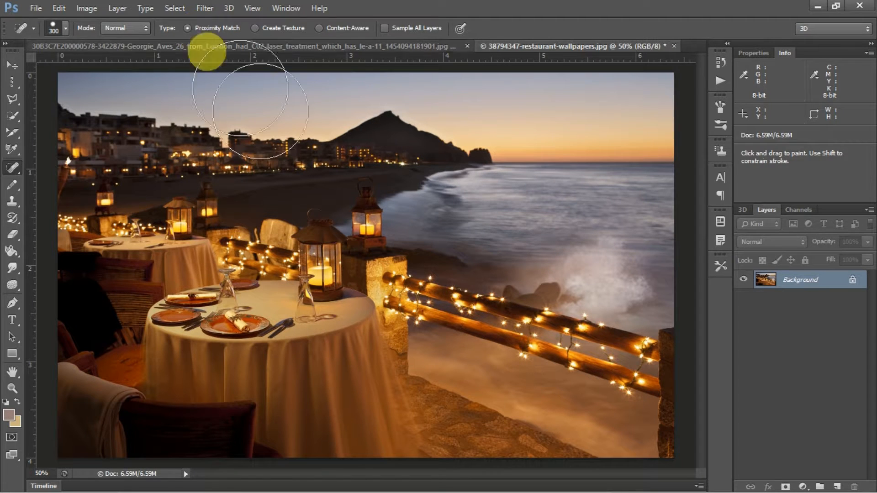
pyautogui.click(307, 253)
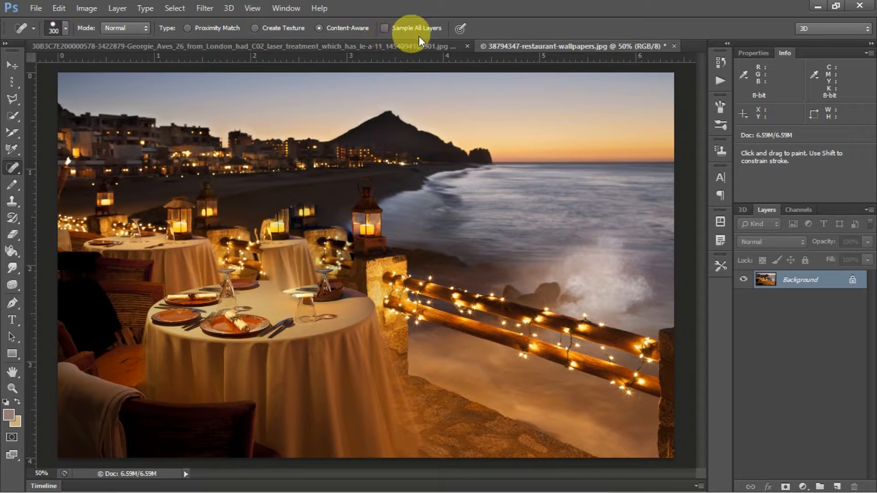
pyautogui.click(385, 28)
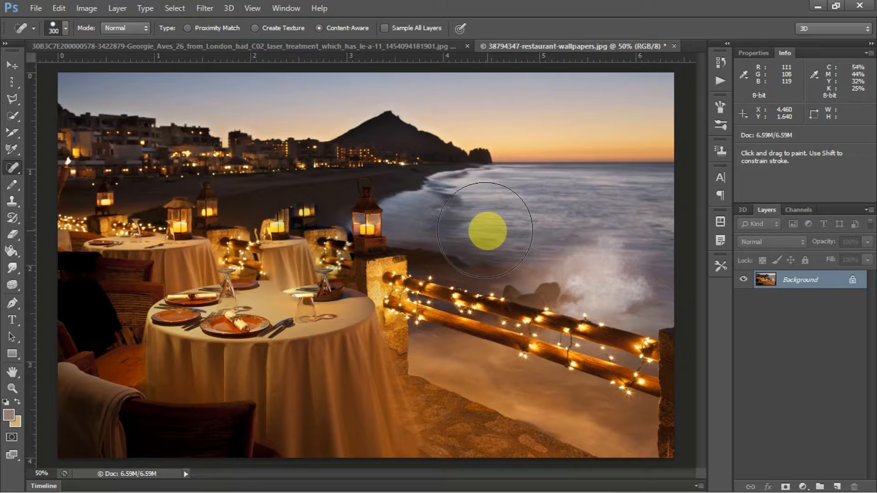
pyautogui.click(42, 9)
pyautogui.click(60, 34)
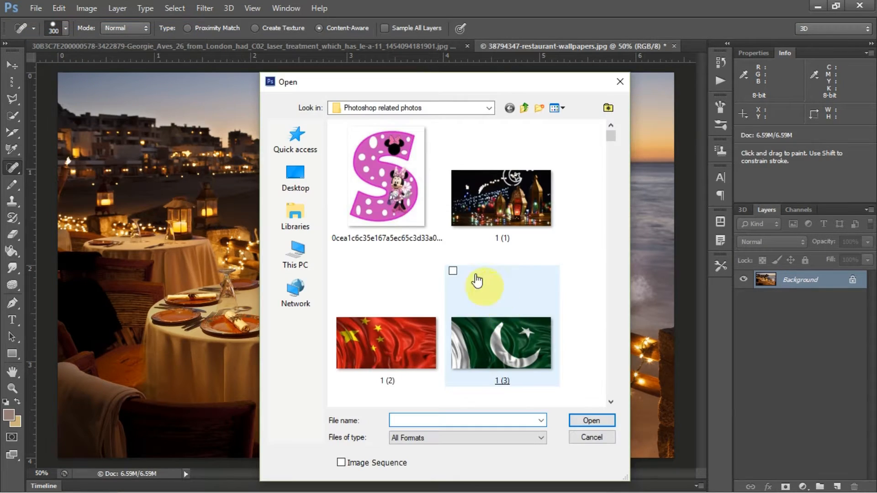
pyautogui.click(619, 81)
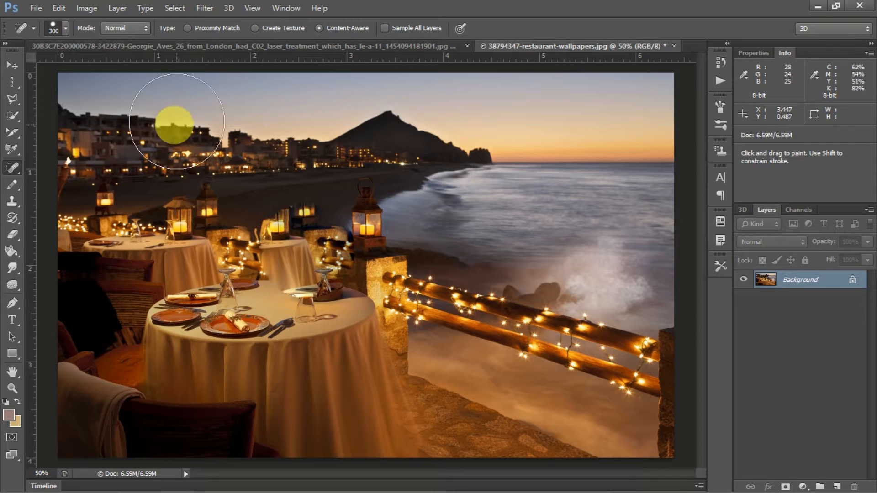
# Place the golden texture image from the Photoshop related photos folder into the restaurant photo.
pyautogui.click(40, 13)
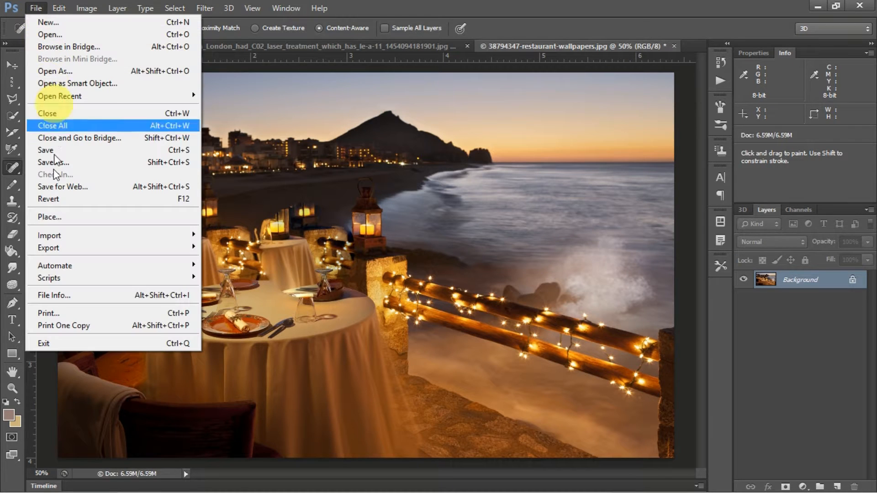
pyautogui.click(57, 218)
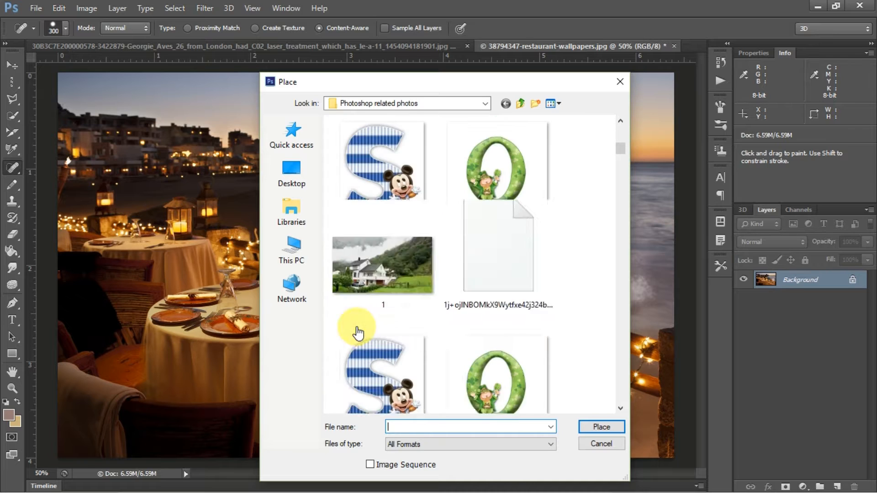
pyautogui.scroll(-10, 358, 333)
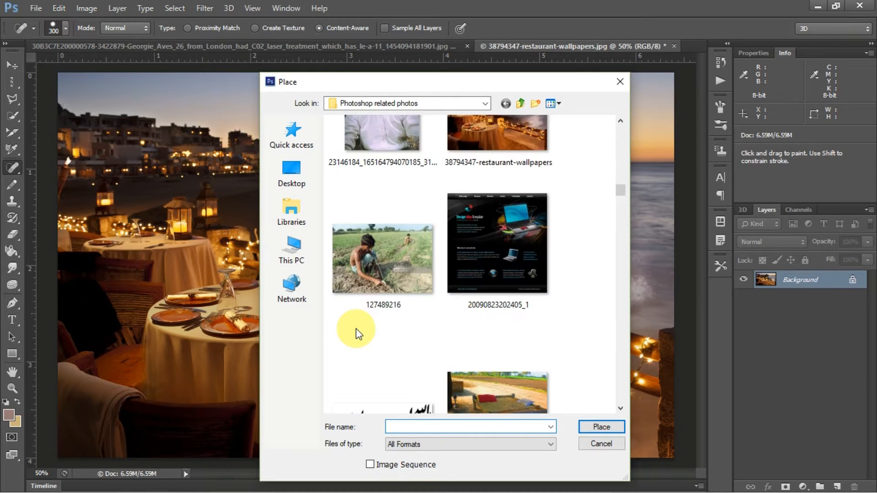
pyautogui.scroll(-10, 355, 328)
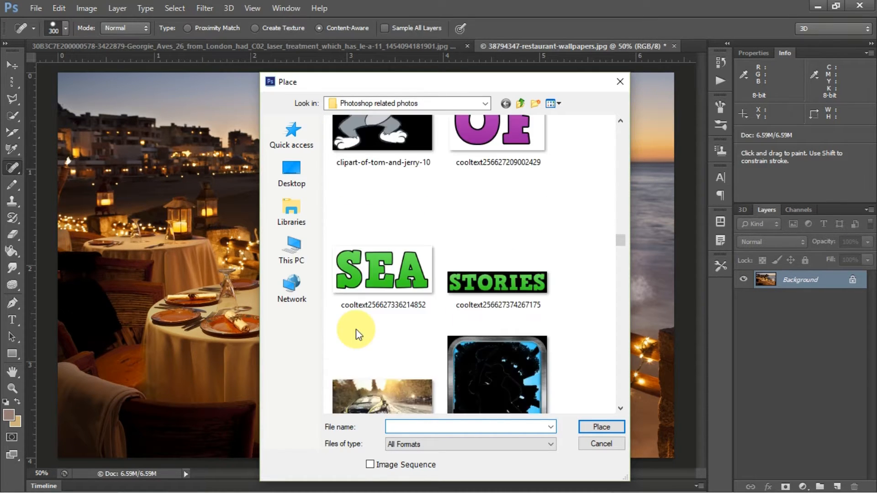
pyautogui.scroll(-3, 356, 329)
pyautogui.doubleClick(482, 249)
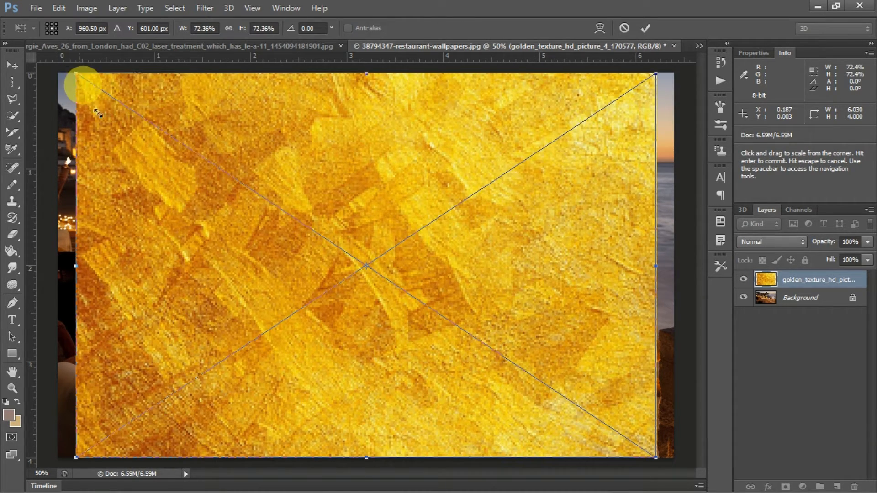
# Scale the placed texture to about 52% width and 32% height over the photo's lower middle and commit the transform.
pyautogui.moveTo(78, 85); pyautogui.dragTo(244, 287)
pyautogui.moveTo(329, 331); pyautogui.dragTo(270, 316)
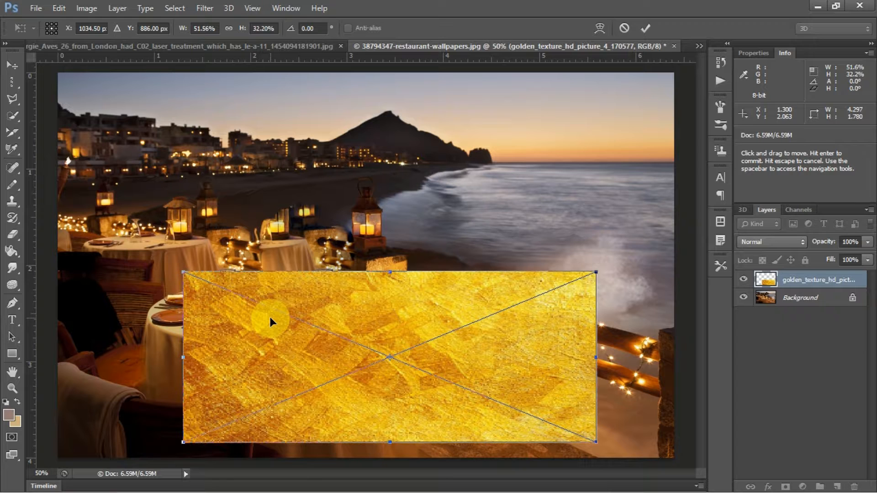
pyautogui.press('Return')
# Rasterize the golden texture layer for editing with the Spot Healing Brush Tool.
pyautogui.press('j')
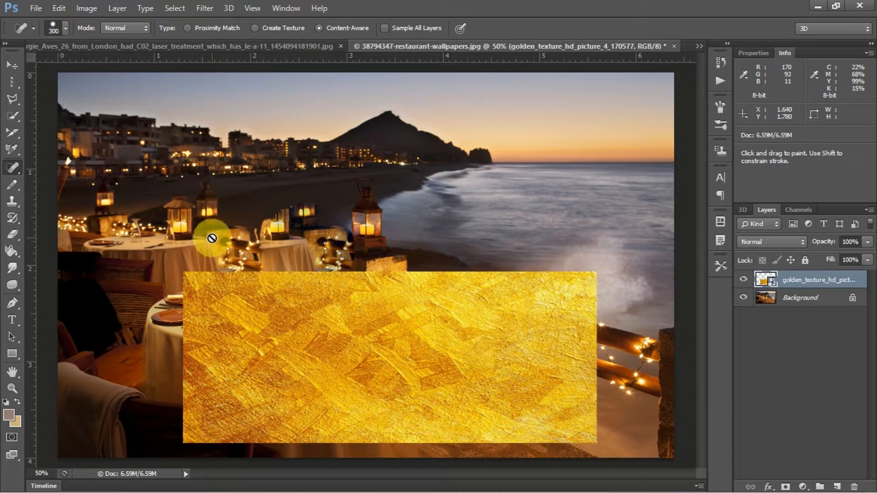
pyautogui.rightClick(834, 280)
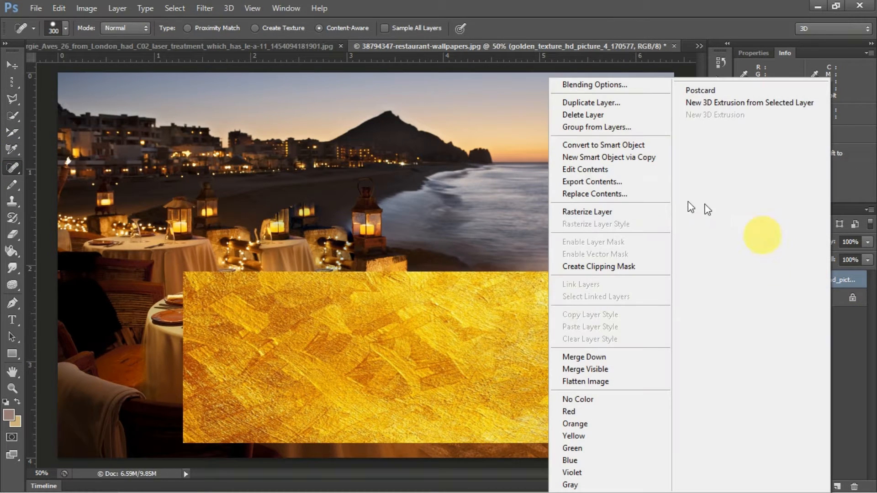
pyautogui.click(607, 213)
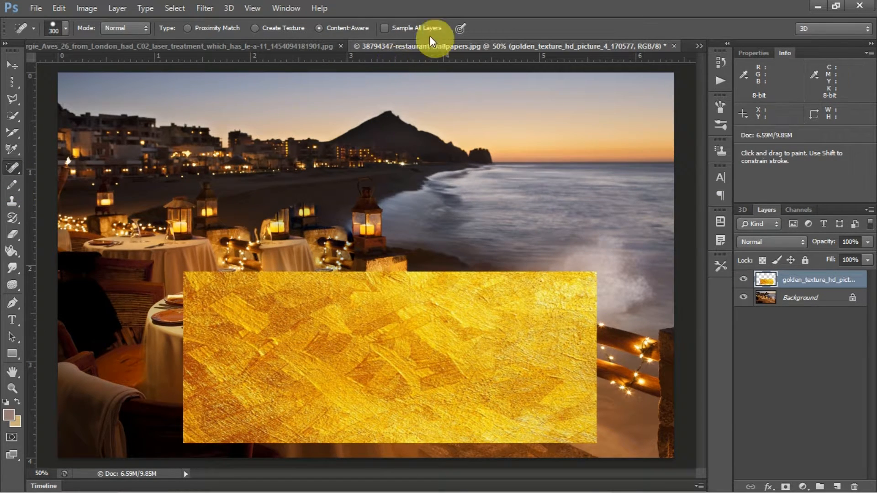
# Heal over the texture with a 300 px brush, and along its upper edge with a 50 px brush and Sample All Layers on.
pyautogui.moveTo(312, 299)
pyautogui.mouseDown()
pyautogui.moveTo(415, 292)
pyautogui.moveTo(443, 331)
pyautogui.mouseUp()
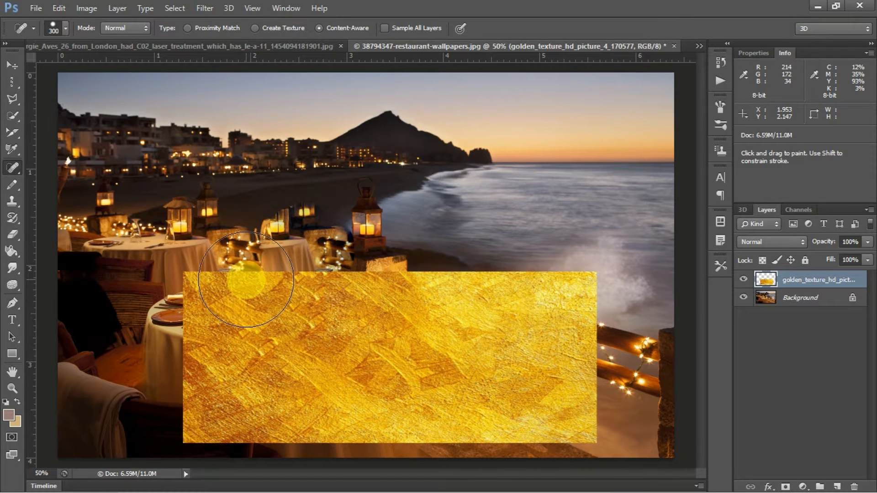
pyautogui.moveTo(248, 280)
pyautogui.mouseDown()
pyautogui.moveTo(295, 256)
pyautogui.moveTo(535, 253)
pyautogui.moveTo(540, 227)
pyautogui.moveTo(519, 300)
pyautogui.moveTo(445, 300)
pyautogui.mouseUp()
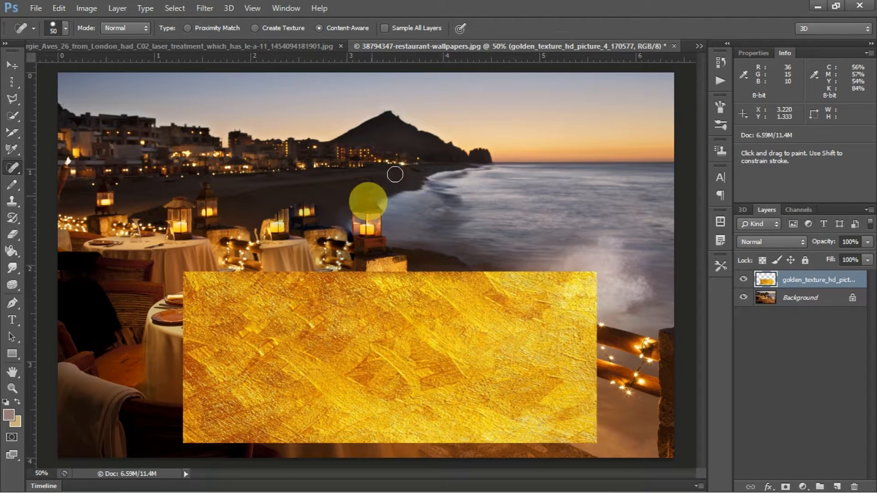
pyautogui.moveTo(282, 277)
pyautogui.mouseDown()
pyautogui.moveTo(502, 276)
pyautogui.moveTo(296, 265)
pyautogui.mouseUp()
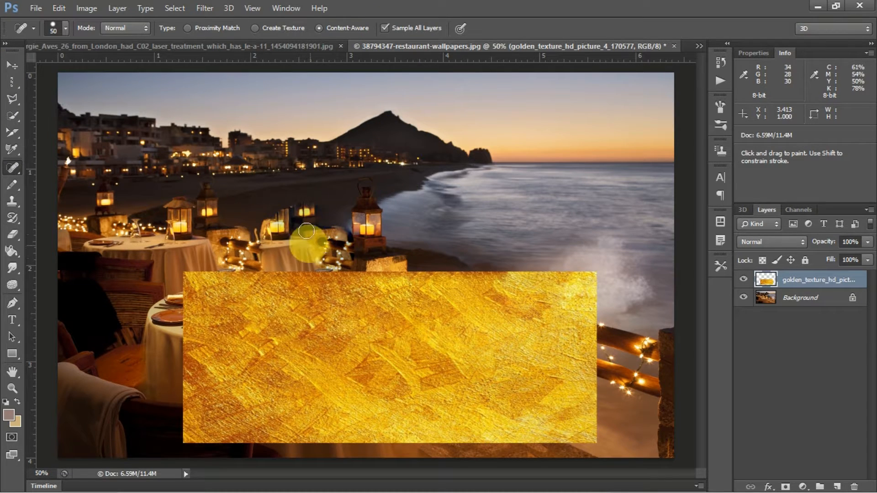
pyautogui.moveTo(264, 272)
pyautogui.mouseDown()
pyautogui.moveTo(292, 262)
pyautogui.moveTo(487, 274)
pyautogui.moveTo(254, 270)
pyautogui.moveTo(269, 254)
pyautogui.moveTo(499, 256)
pyautogui.moveTo(505, 286)
pyautogui.moveTo(489, 285)
pyautogui.moveTo(500, 282)
pyautogui.mouseUp()
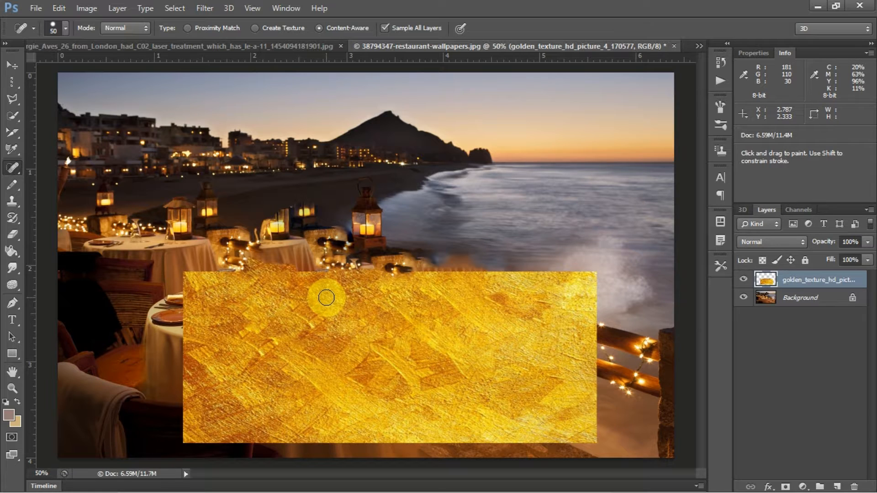
# Try shifting the golden texture layer slightly with the Move tool, and undo the move.
pyautogui.click(12, 65)
pyautogui.moveTo(237, 305); pyautogui.dragTo(206, 320)
pyautogui.hotkey('ctrl', 'z')
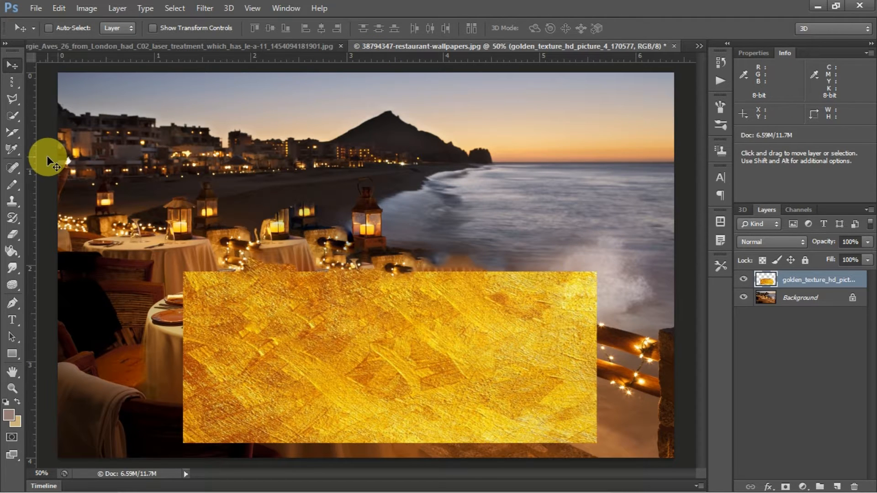
# Select the Healing Brush Tool and hide the golden texture layer.
pyautogui.click(13, 168)
pyautogui.rightClick(20, 170)
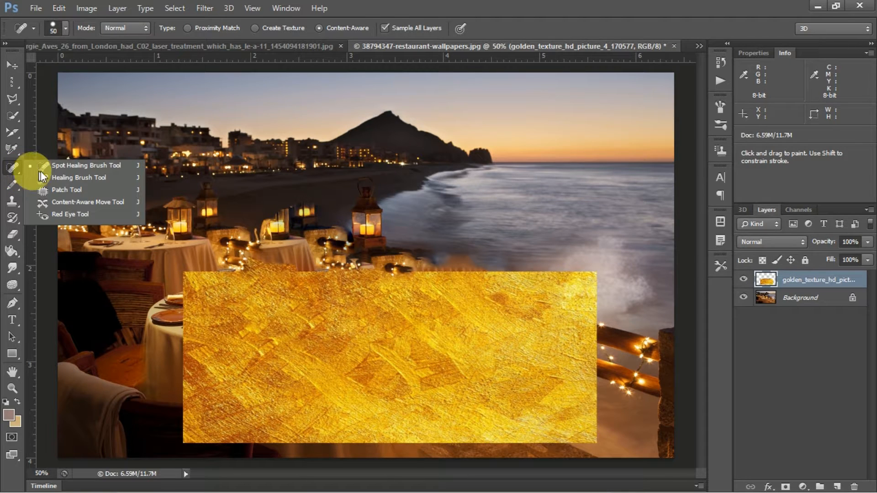
pyautogui.click(57, 171)
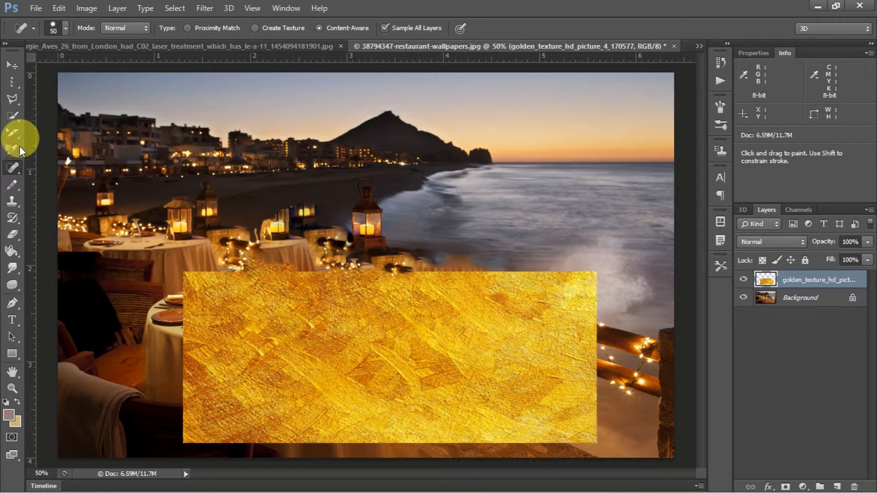
pyautogui.rightClick(19, 166)
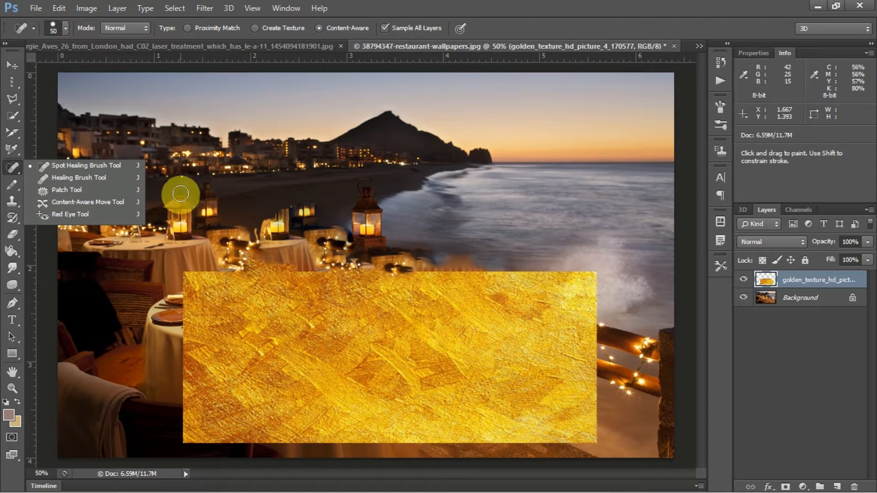
pyautogui.click(94, 177)
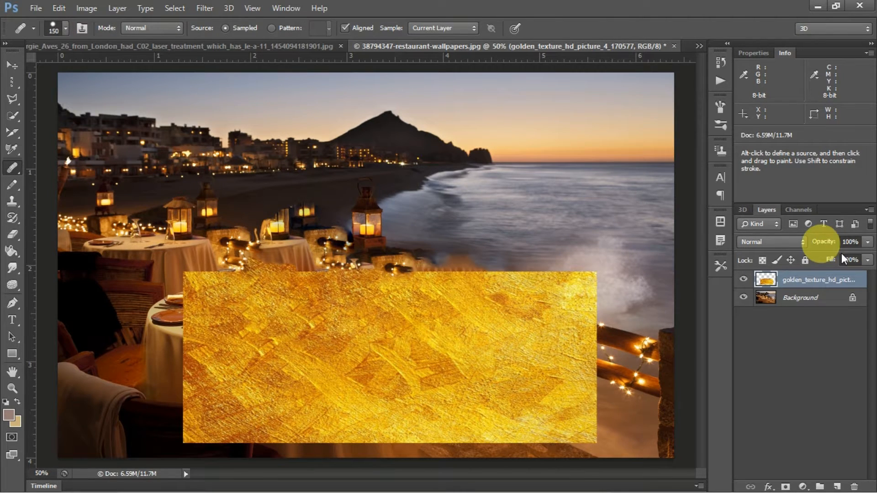
pyautogui.click(744, 280)
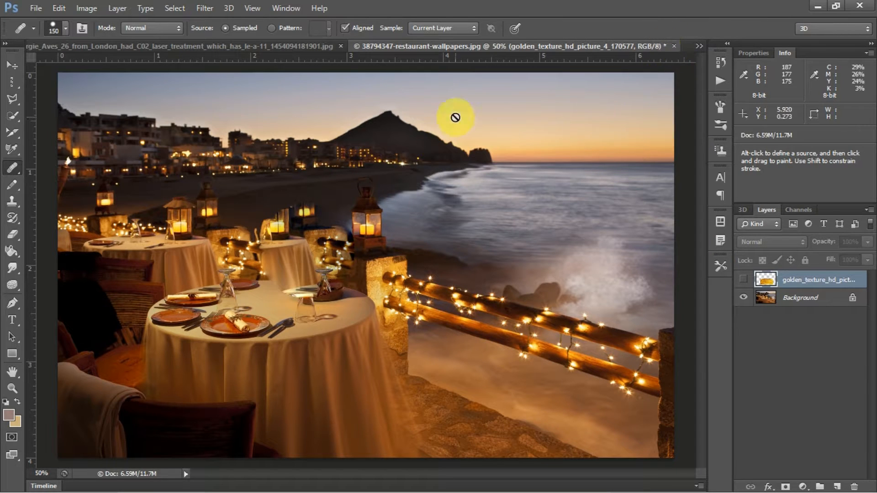
# Switch to the portrait photo and reduce the healing brush to 50 px.
pyautogui.click(265, 47)
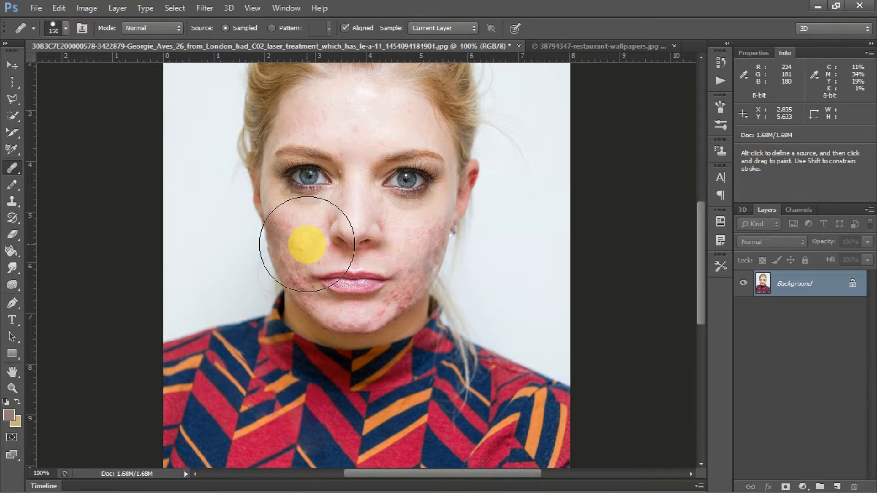
pyautogui.press('[')
pyautogui.press('[')
pyautogui.press('[')
pyautogui.press('[')
pyautogui.press('[')
pyautogui.press('[')
pyautogui.press('[')
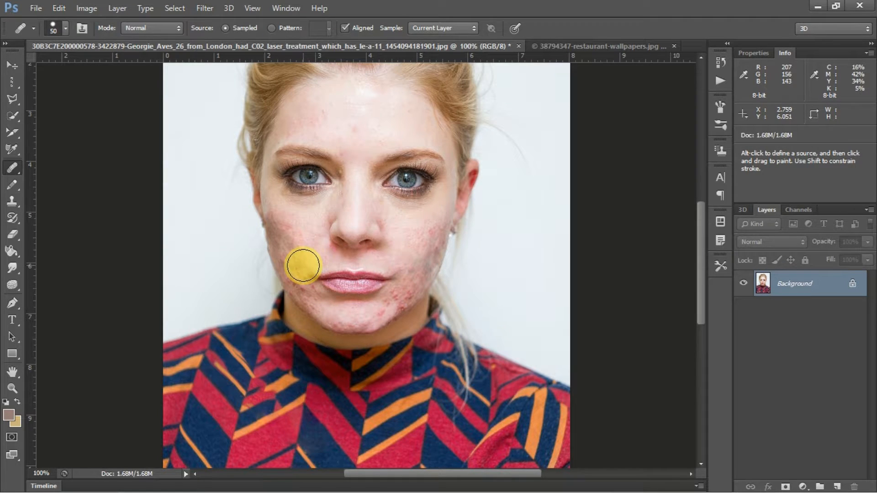
# Review the healing tool group and the Healing Brush Tool's brush settings and blending mode options.
pyautogui.rightClick(12, 168)
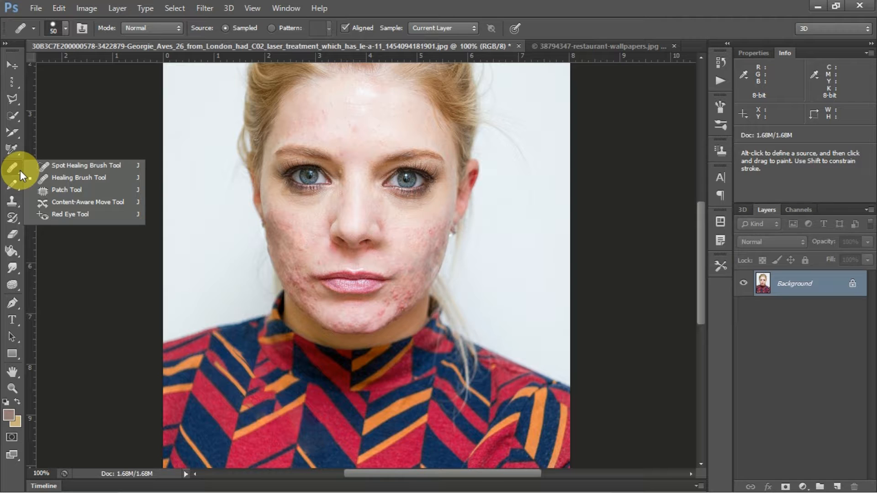
pyautogui.click(35, 176)
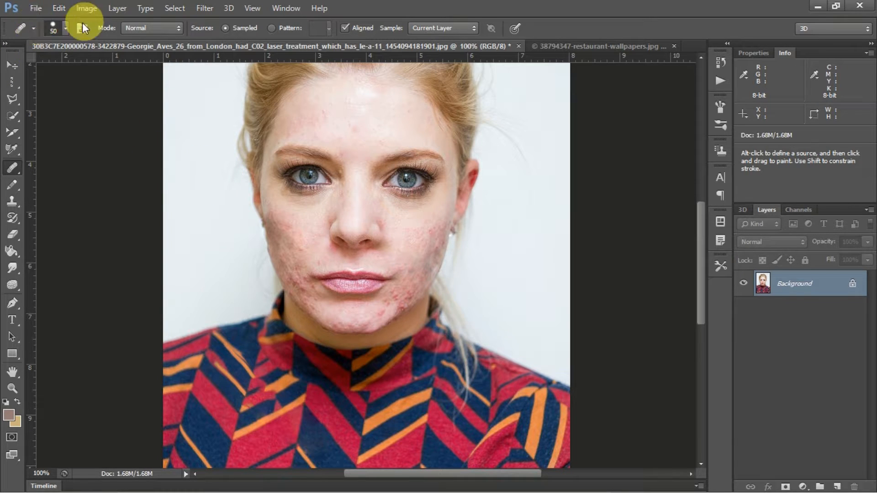
pyautogui.click(67, 28)
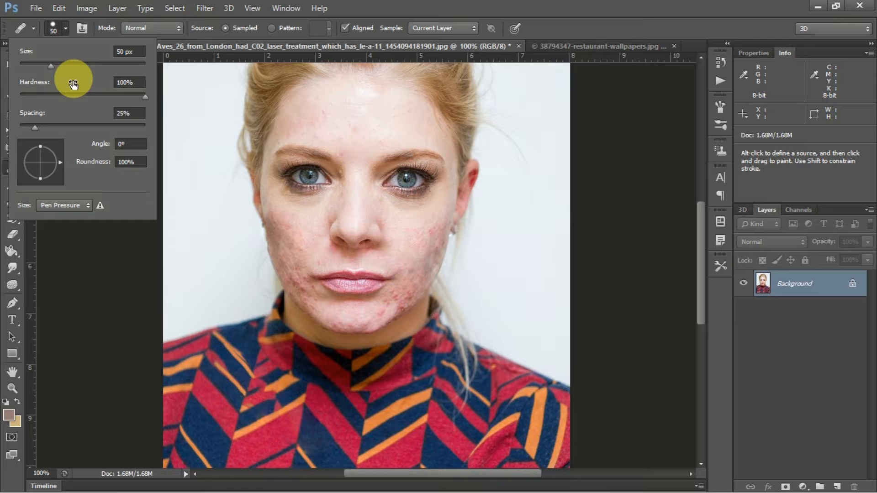
pyautogui.click(458, 4)
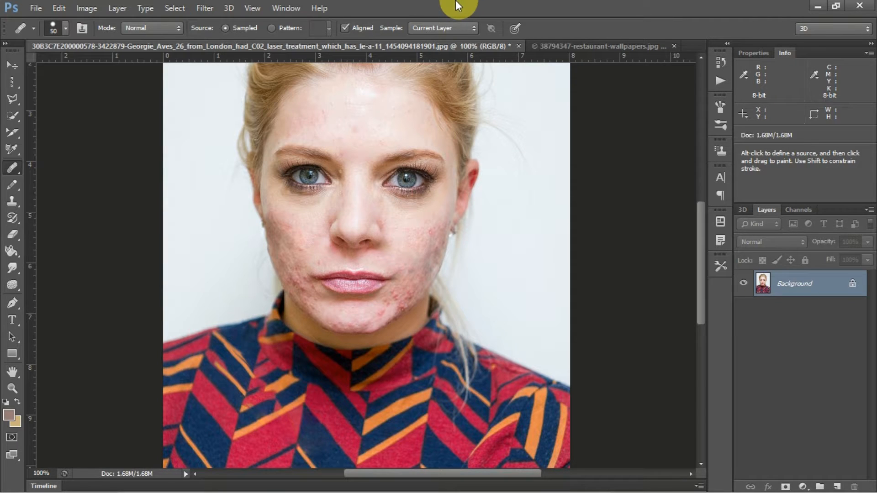
pyautogui.click(155, 33)
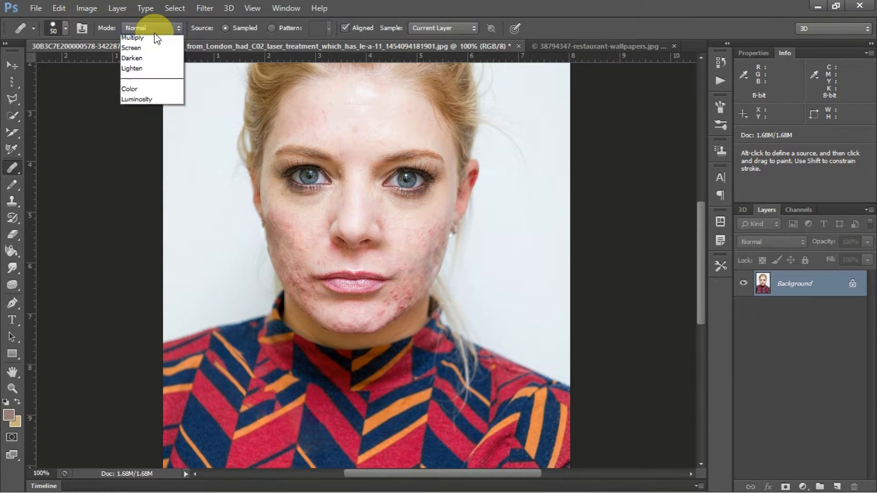
pyautogui.click(154, 33)
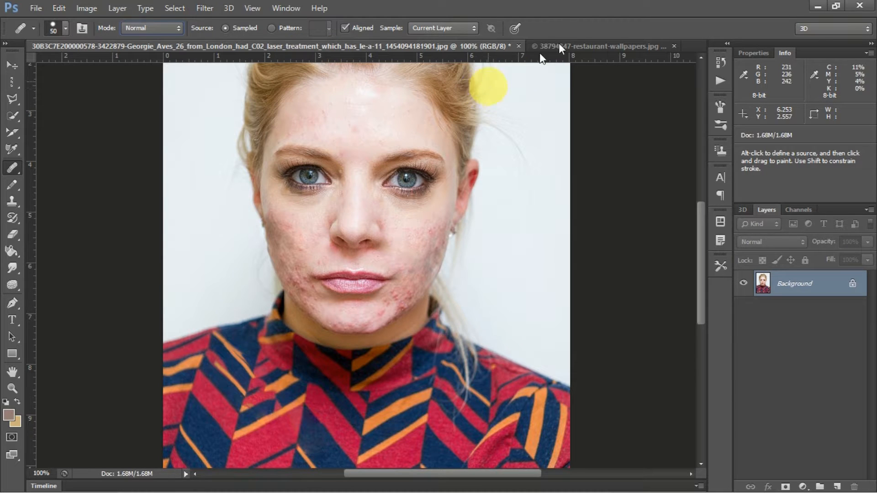
# Check the restaurant photo, return to the portrait, and reduce the healing brush to 30 px.
pyautogui.click(571, 46)
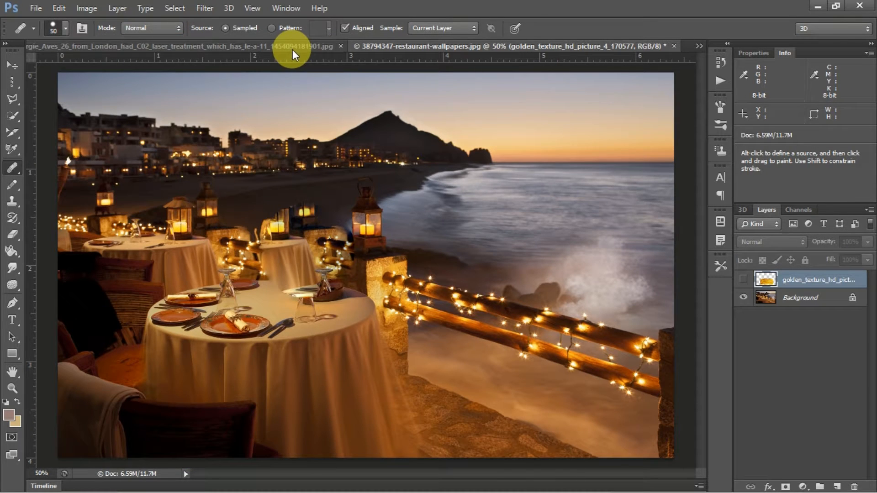
pyautogui.click(254, 45)
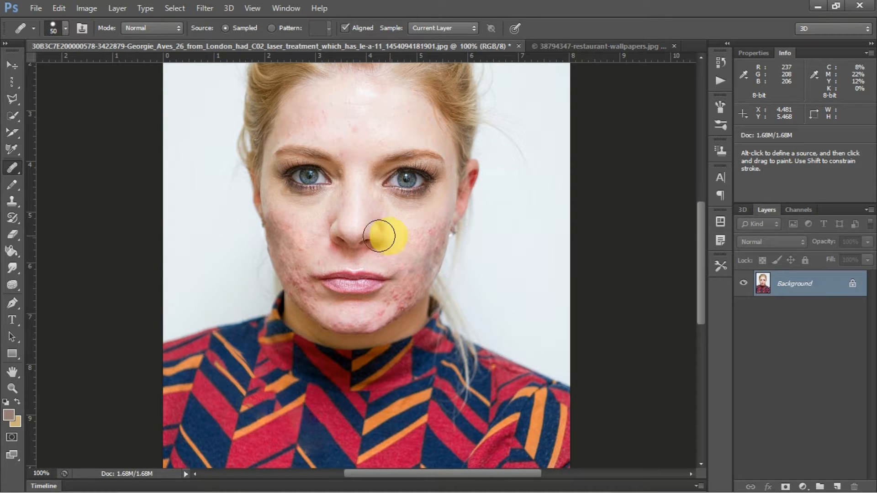
pyautogui.press('[')
pyautogui.press('[')
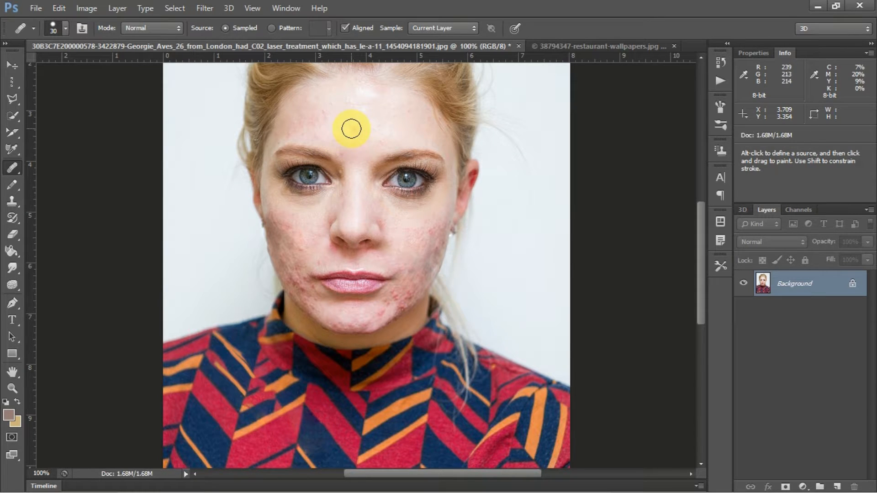
# Sample clean skin on the forehead and heal the acne on the cheek in the portrait's left half.
pyautogui.press('alt')
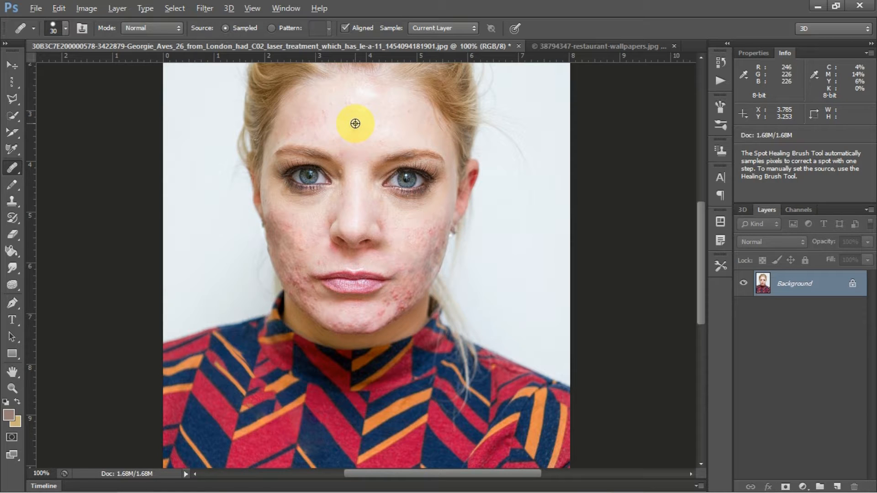
pyautogui.keyDown('alt'); pyautogui.click(356, 121); pyautogui.keyUp('alt')
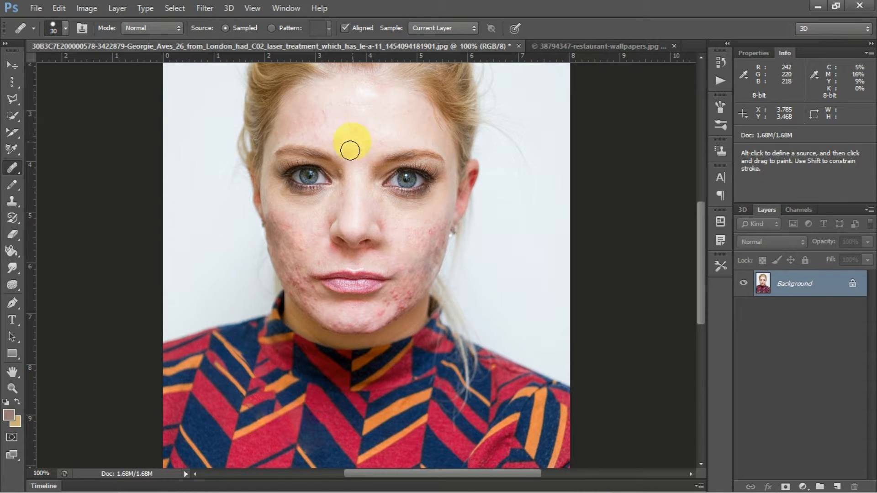
pyautogui.click(306, 271)
pyautogui.click(298, 274)
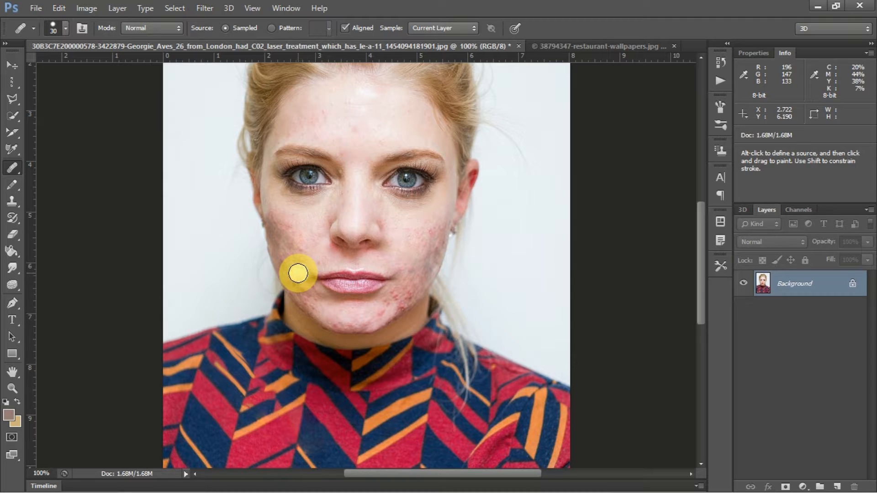
pyautogui.moveTo(298, 273)
pyautogui.mouseDown()
pyautogui.moveTo(355, 296)
pyautogui.moveTo(312, 303)
pyautogui.moveTo(282, 229)
pyautogui.mouseUp()
pyautogui.click(280, 246)
# Sample a new forehead spot, heal the acne on the chin, and dab the skin beside the eye in the portrait's left half.
pyautogui.keyDown('alt'); pyautogui.click(329, 128); pyautogui.keyUp('alt')
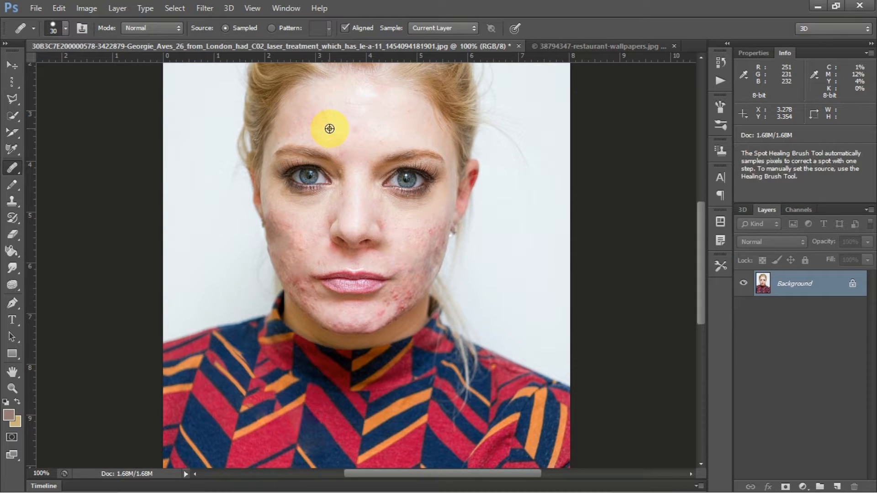
pyautogui.click(402, 304)
pyautogui.click(376, 319)
pyautogui.click(286, 171)
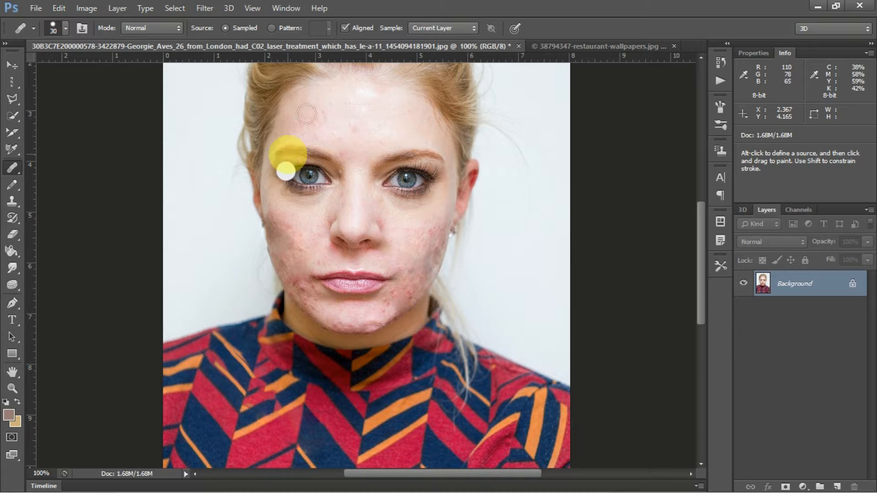
# Switch to the restaurant photo, select the Background layer, and enlarge the healing brush to 175 px.
pyautogui.click(585, 43)
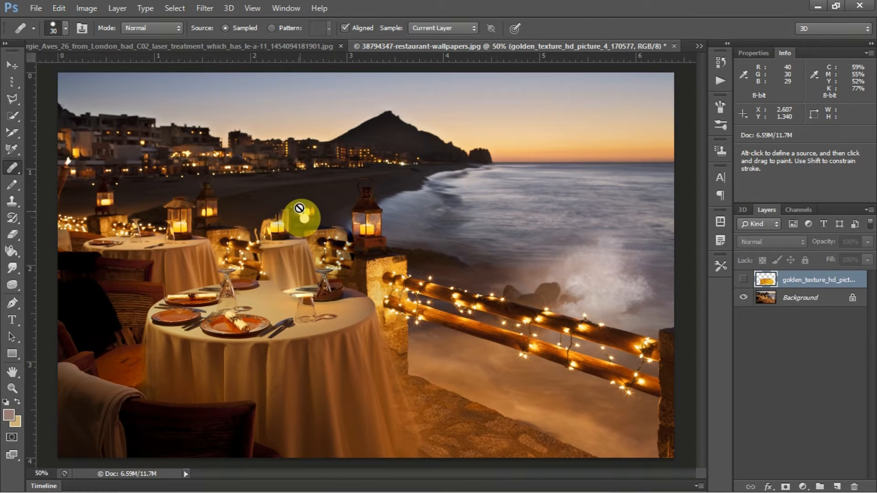
pyautogui.click(827, 298)
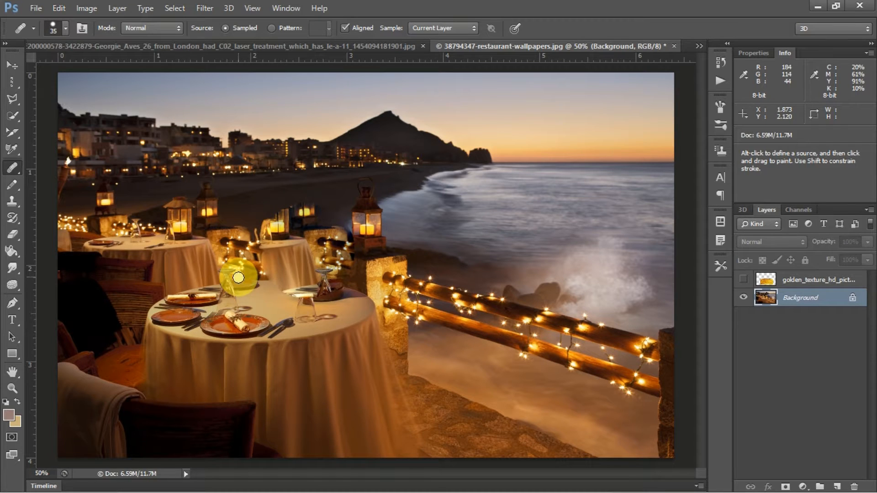
pyautogui.press(']')
pyautogui.press(']')
pyautogui.press(']')
pyautogui.press(']')
pyautogui.press(']')
pyautogui.press(']')
pyautogui.press(']')
pyautogui.press(']')
pyautogui.press(']')
pyautogui.press(']')
pyautogui.press(']')
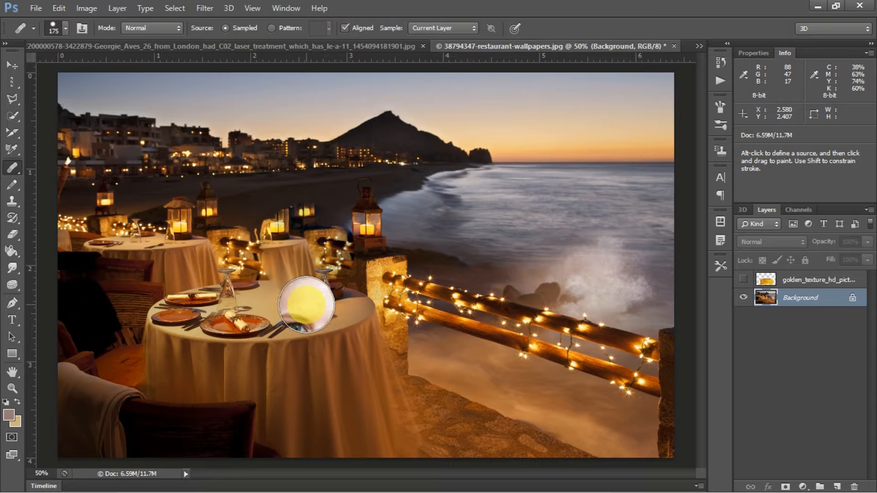
# Sample the wine glass on the front table, heal a copy onto the stone path, and undo the extra stroke beside it.
pyautogui.keyDown('alt'); pyautogui.click(307, 304); pyautogui.keyUp('alt')
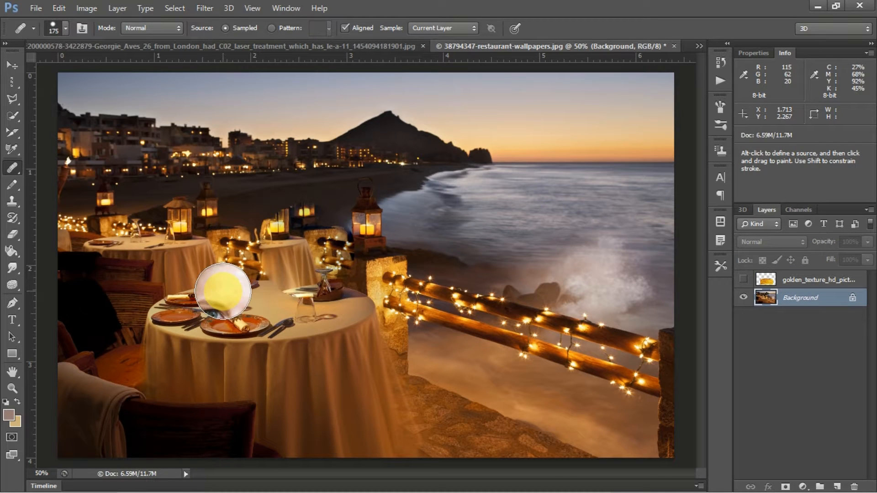
pyautogui.keyDown('alt'); pyautogui.click(223, 291); pyautogui.keyUp('alt')
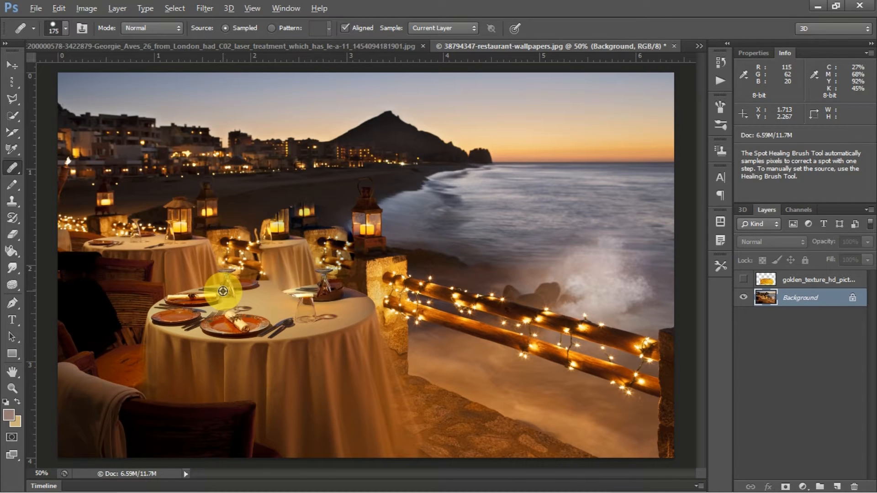
pyautogui.keyDown('alt'); pyautogui.click(223, 287); pyautogui.keyUp('alt')
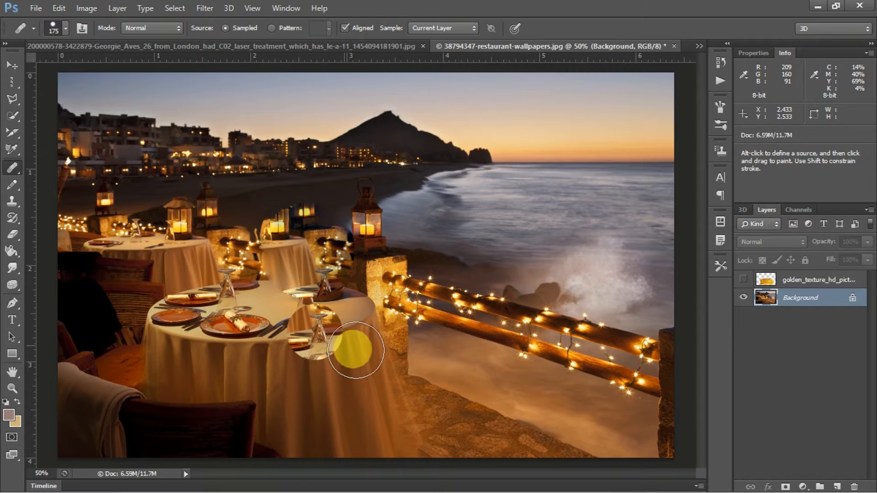
pyautogui.click(480, 423)
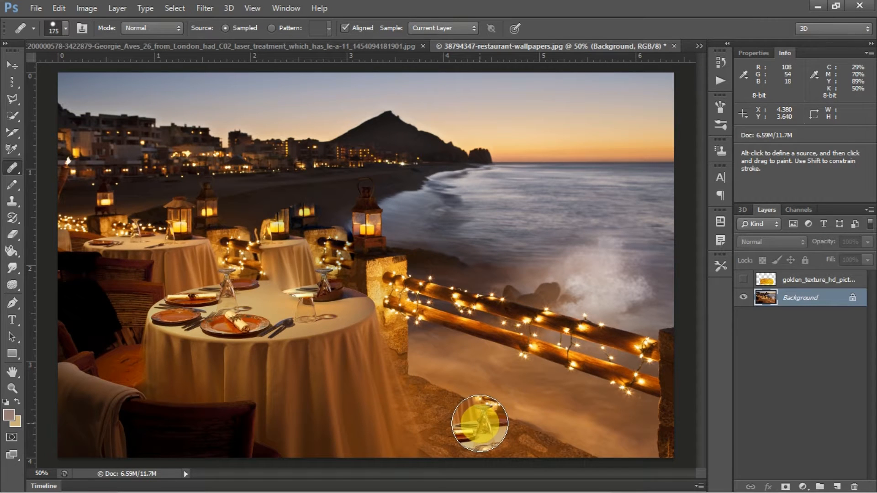
pyautogui.click(539, 444)
pyautogui.moveTo(539, 444)
pyautogui.mouseDown()
pyautogui.moveTo(568, 421)
pyautogui.moveTo(521, 422)
pyautogui.moveTo(557, 463)
pyautogui.moveTo(587, 413)
pyautogui.moveTo(579, 432)
pyautogui.mouseUp()
pyautogui.hotkey('ctrl', 'z')
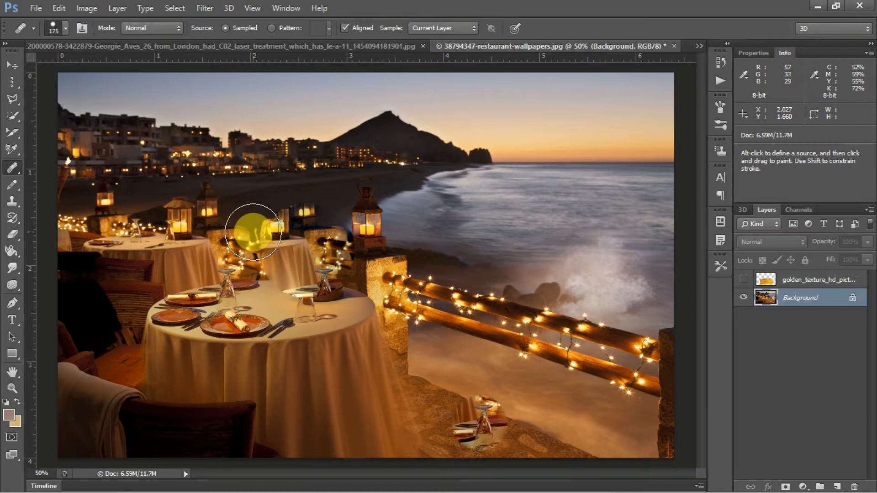
# Enlarge the healing brush to 250 px and try painting the lantern area over the front tablecloth.
pyautogui.press(']')
pyautogui.press(']')
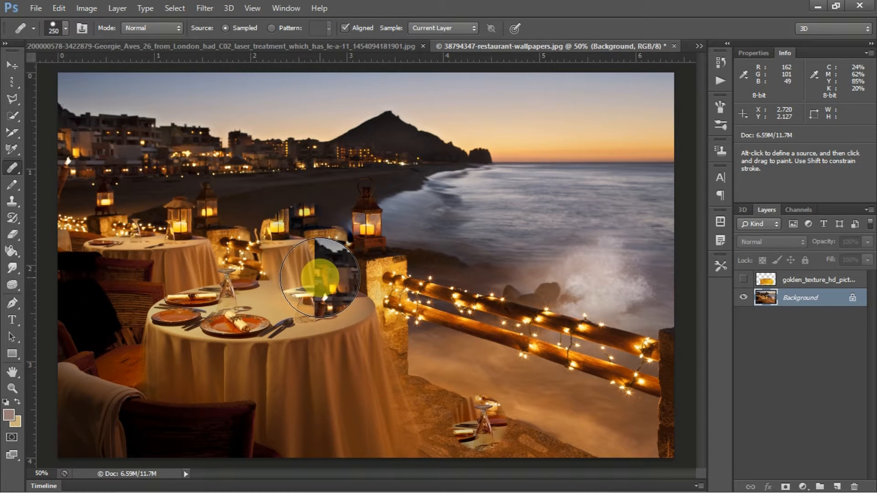
pyautogui.moveTo(320, 278); pyautogui.dragTo(349, 336)
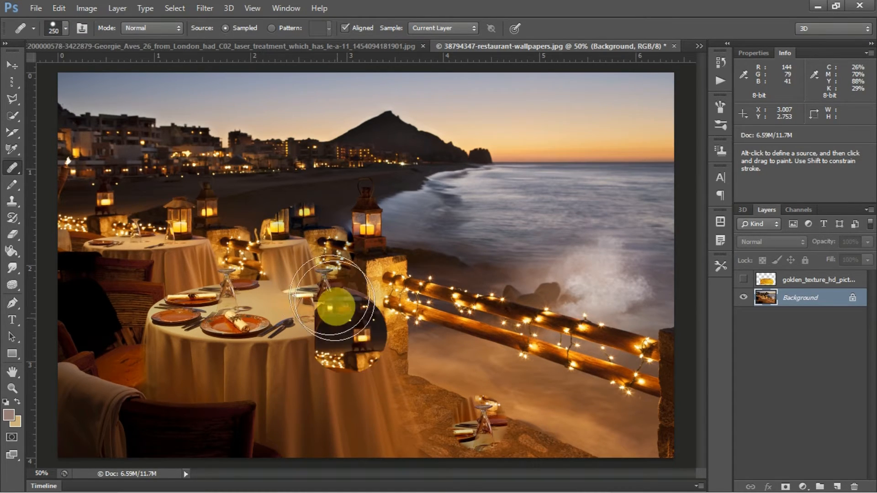
pyautogui.hotkey('ctrl', 'z')
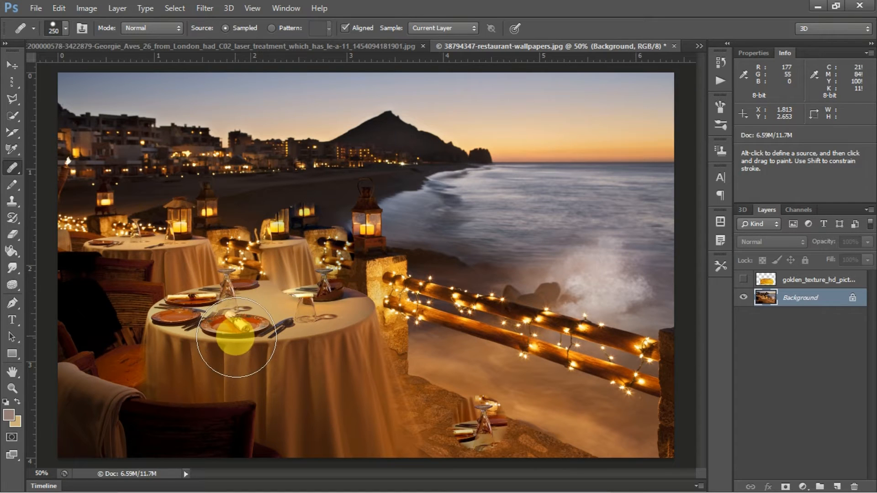
# Sample the front plate, heal a copy beside it on the same table, and undo the extra strokes near the railing.
pyautogui.keyDown('alt'); pyautogui.click(236, 338); pyautogui.keyUp('alt')
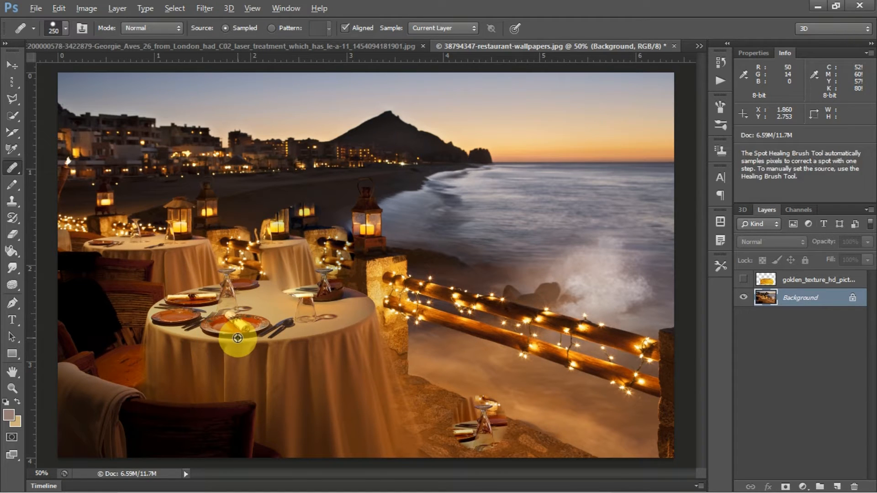
pyautogui.click(336, 325)
pyautogui.moveTo(336, 326); pyautogui.dragTo(329, 335)
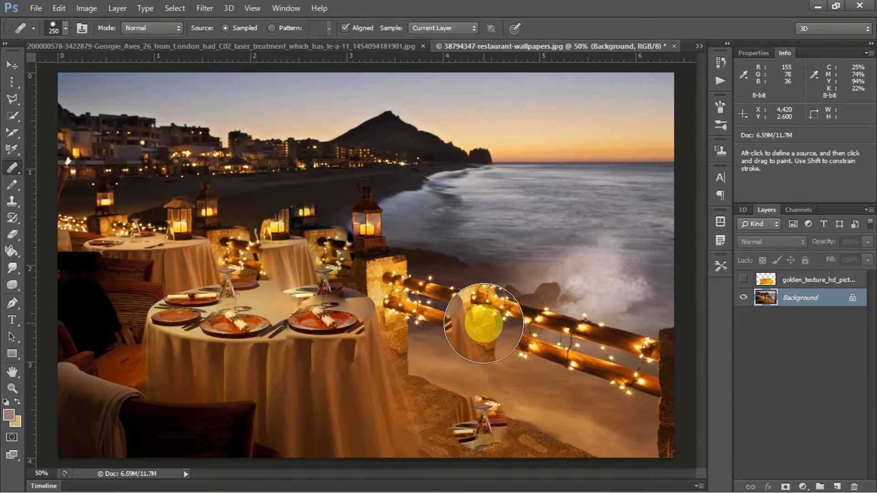
pyautogui.moveTo(470, 319)
pyautogui.mouseDown()
pyautogui.moveTo(381, 294)
pyautogui.moveTo(438, 353)
pyautogui.mouseUp()
pyautogui.hotkey('ctrl', 'z')
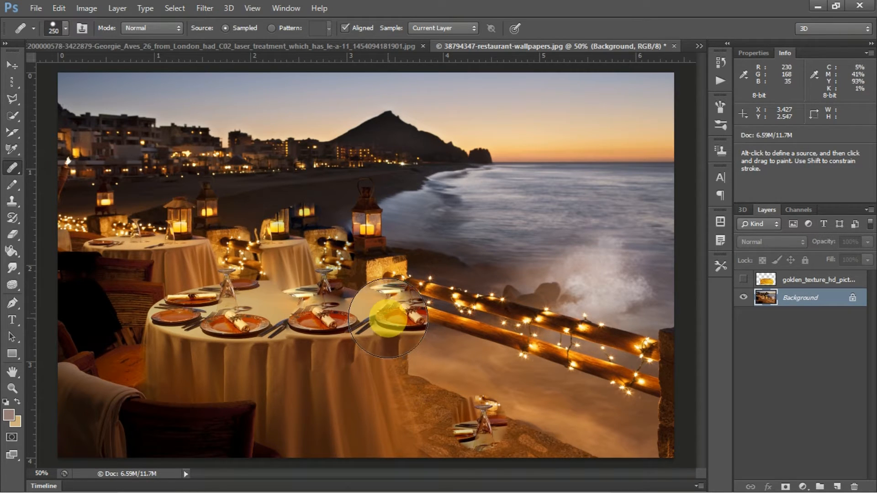
pyautogui.hotkey('ctrl', 'z')
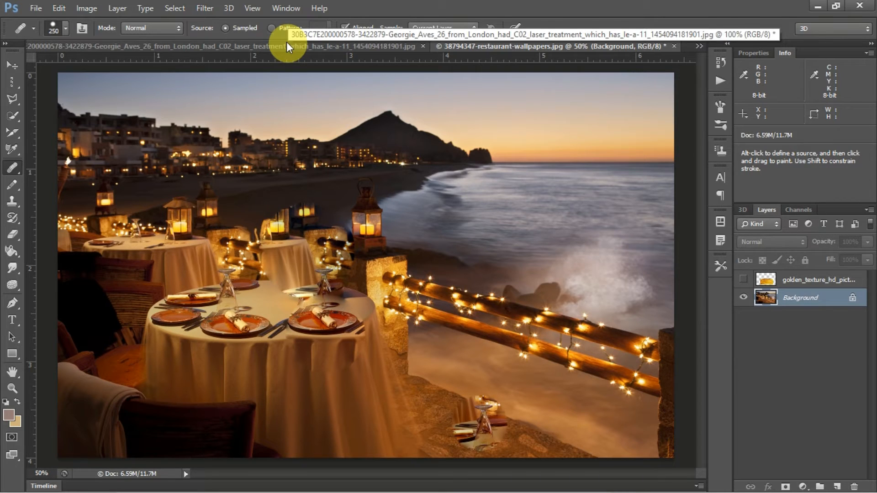
# Set the brush source to Pattern, replace the pattern set with Grayscale Paper, and choose the rough grey texture.
pyautogui.click(271, 28)
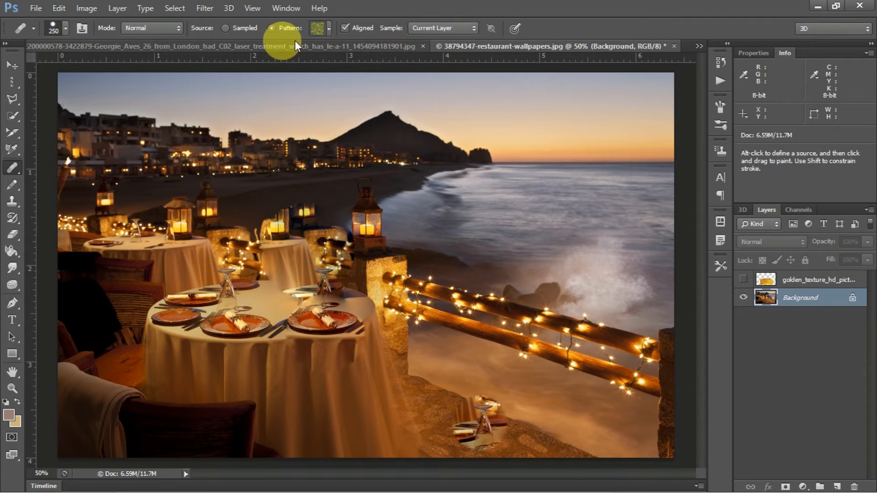
pyautogui.click(328, 30)
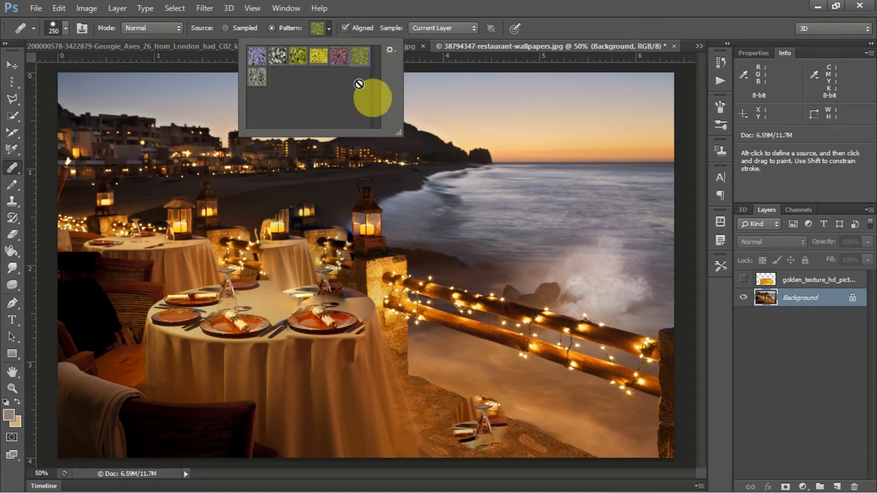
pyautogui.click(365, 56)
pyautogui.click(395, 50)
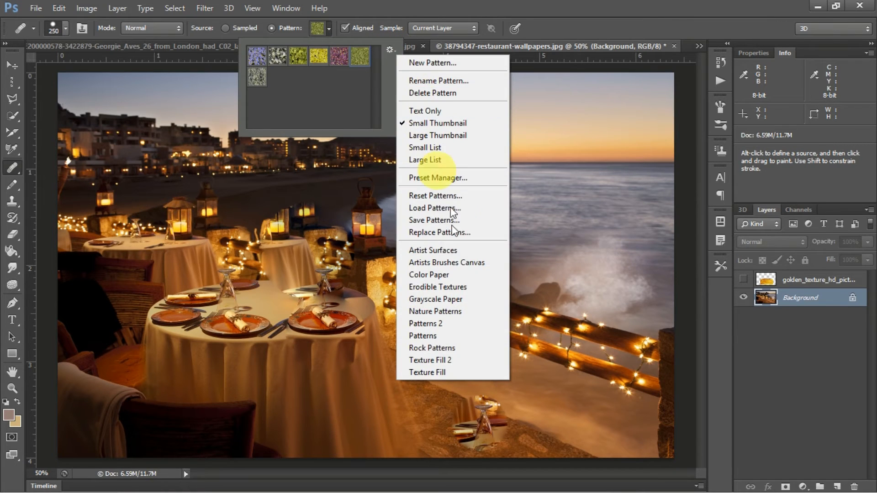
pyautogui.click(464, 301)
pyautogui.click(399, 190)
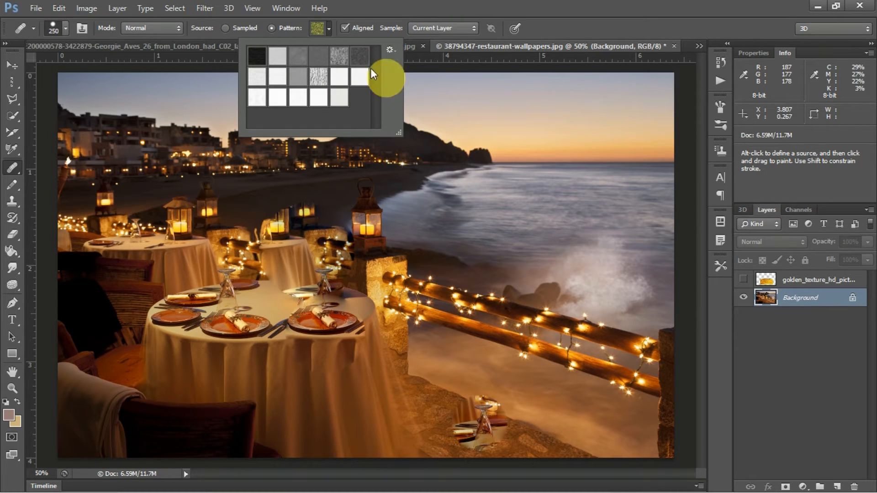
pyautogui.click(343, 63)
pyautogui.click(454, 4)
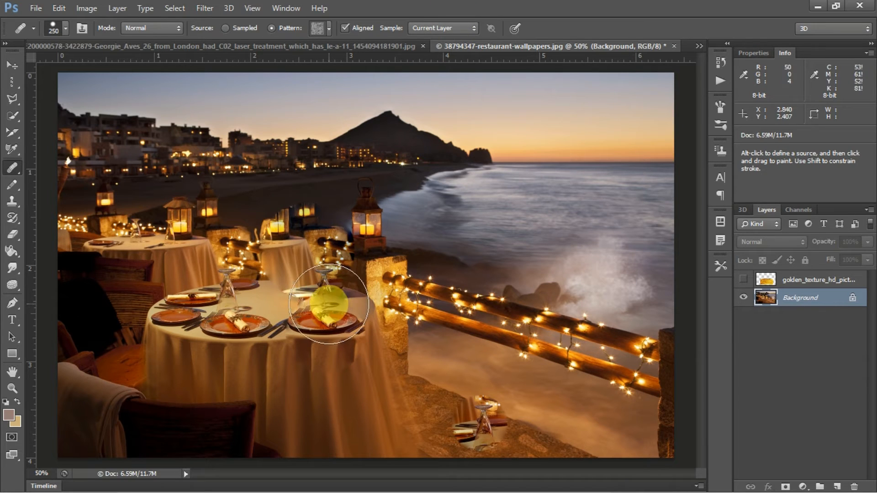
# Adjust the brush size and paint the grey pattern over the second plate on the front table.
pyautogui.moveTo(331, 324); pyautogui.dragTo(326, 324)
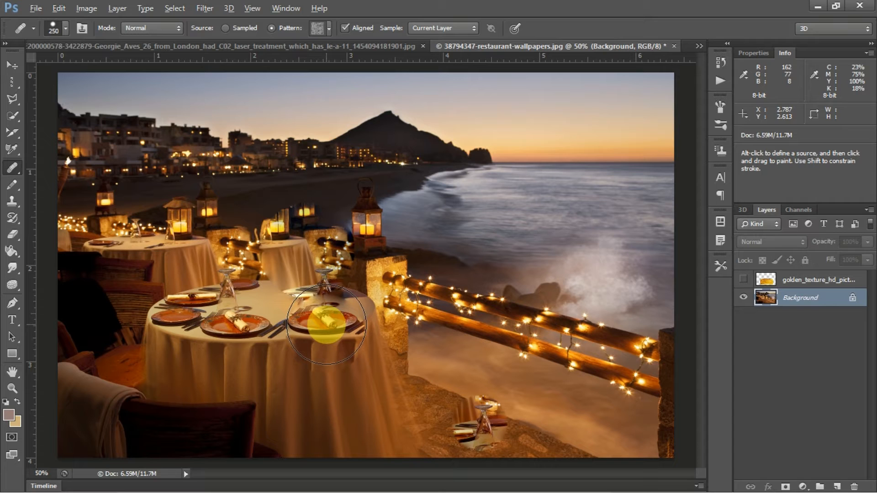
pyautogui.moveTo(326, 325)
pyautogui.mouseDown()
pyautogui.moveTo(311, 299)
pyautogui.moveTo(331, 328)
pyautogui.mouseUp()
pyautogui.press('[')
pyautogui.press('[')
pyautogui.press('[')
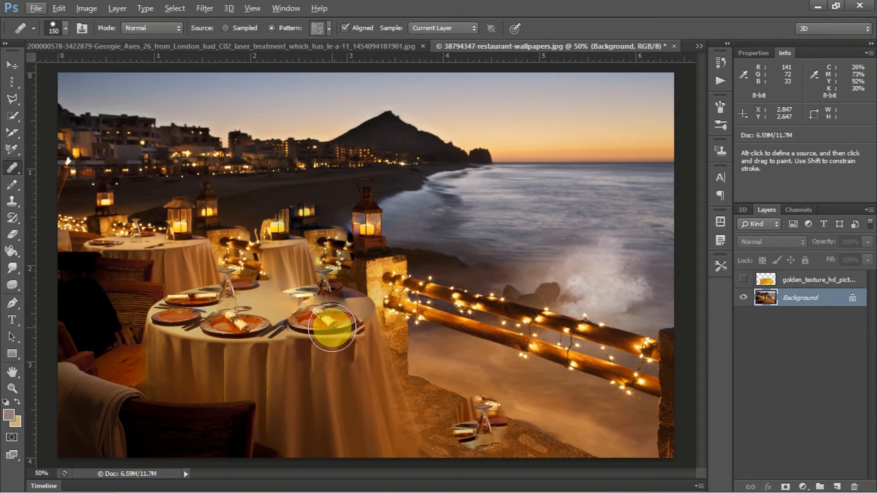
pyautogui.press(']')
pyautogui.press(']')
pyautogui.press(']')
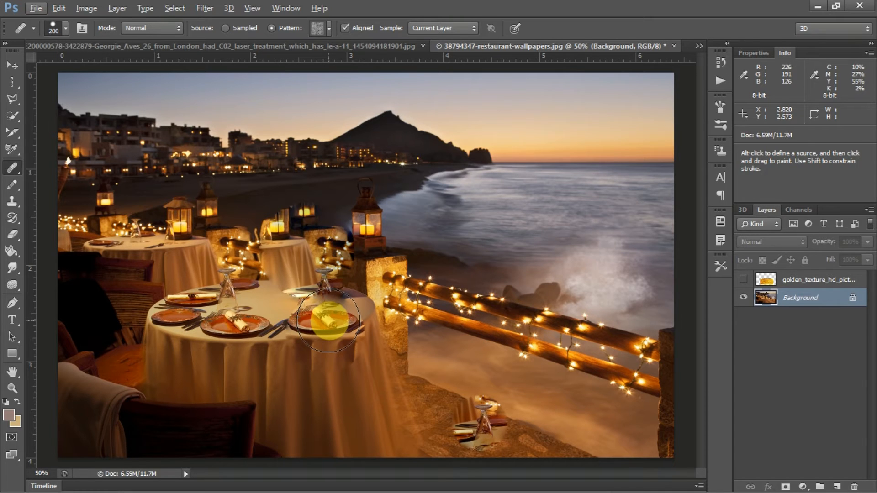
pyautogui.click(325, 320)
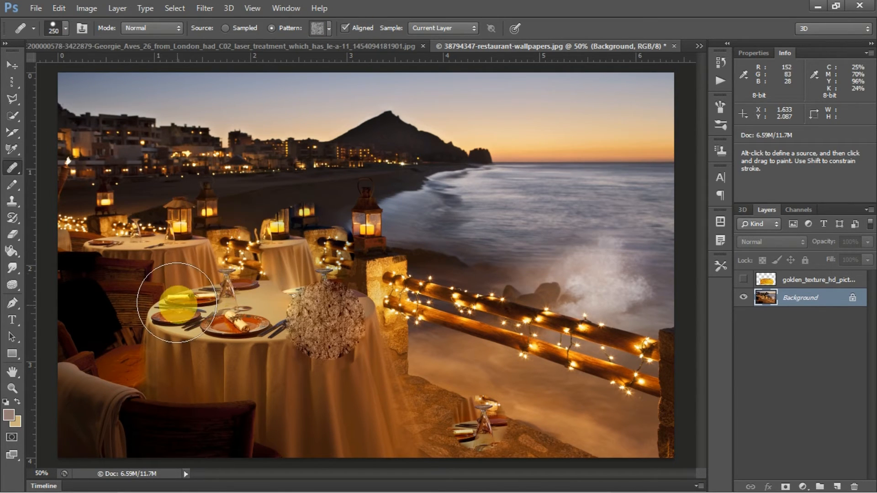
# Paint the pattern over the tall lantern and the beachfront buildings, and undo the pattern strokes.
pyautogui.click(366, 217)
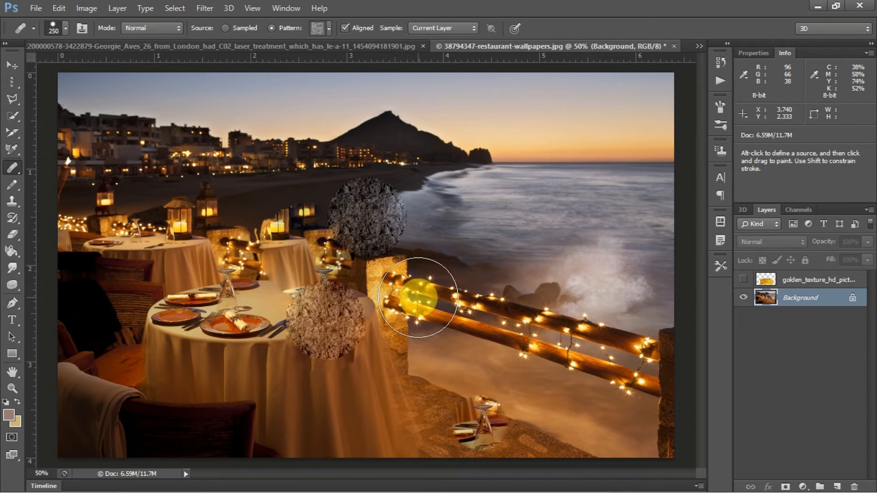
pyautogui.click(235, 154)
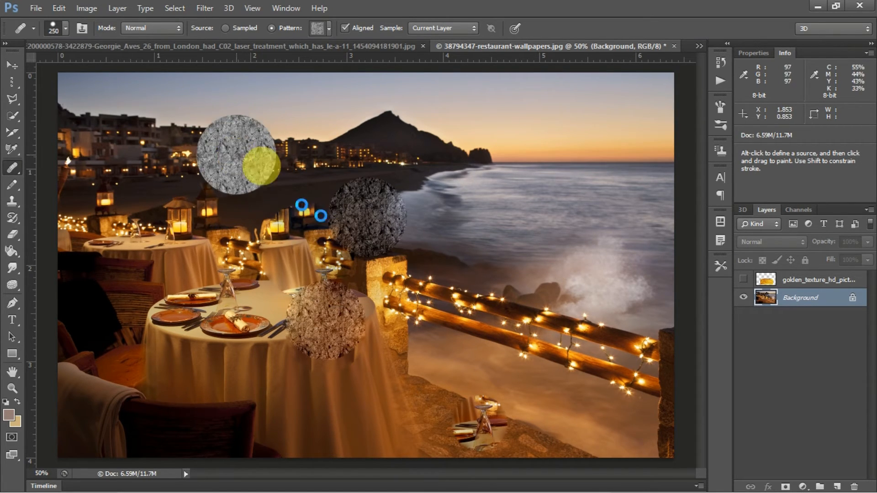
pyautogui.click(346, 252)
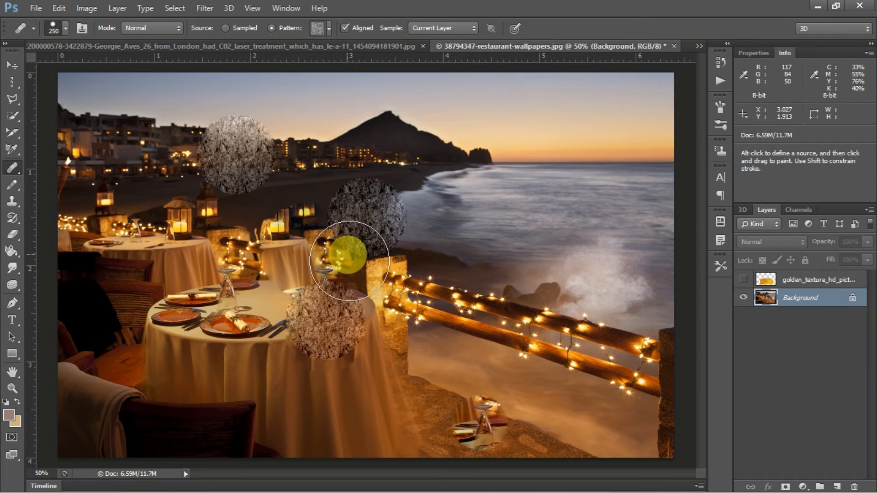
pyautogui.press('ctrl')
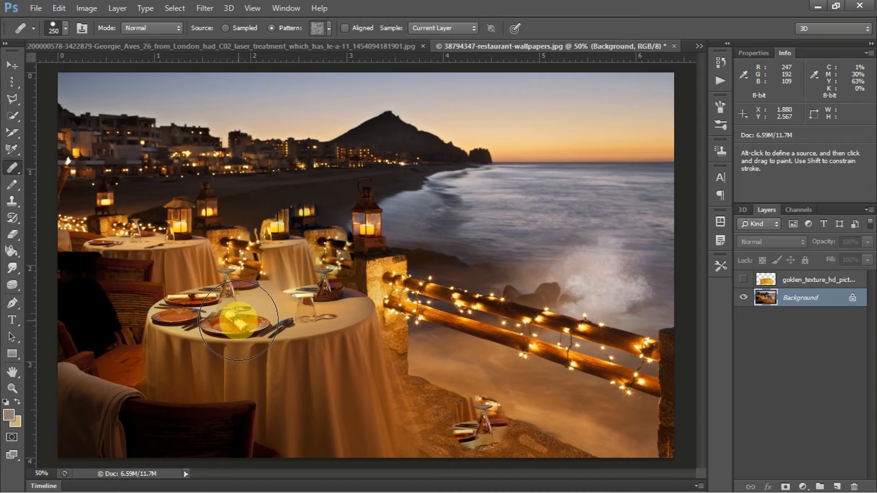
# Set the source to Sampled with Aligned off, sample the front plate, and heal five separate copies over the sky, sea and mountain.
pyautogui.click(224, 29)
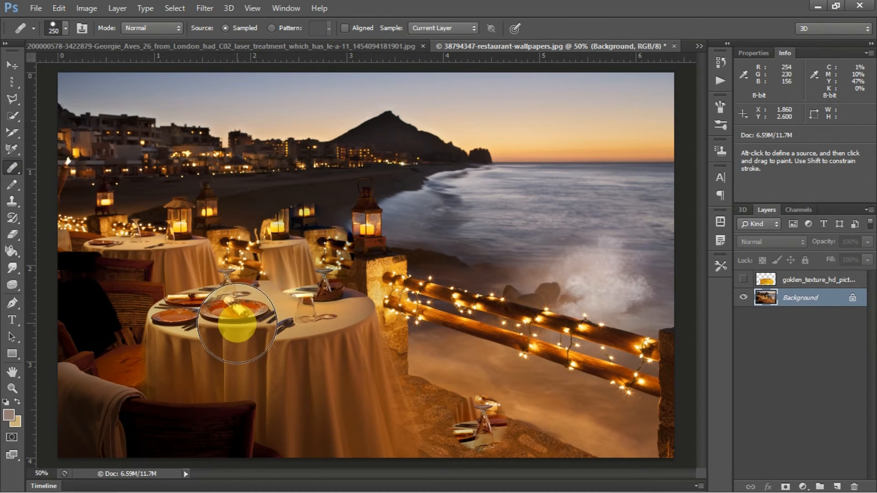
pyautogui.press('alt')
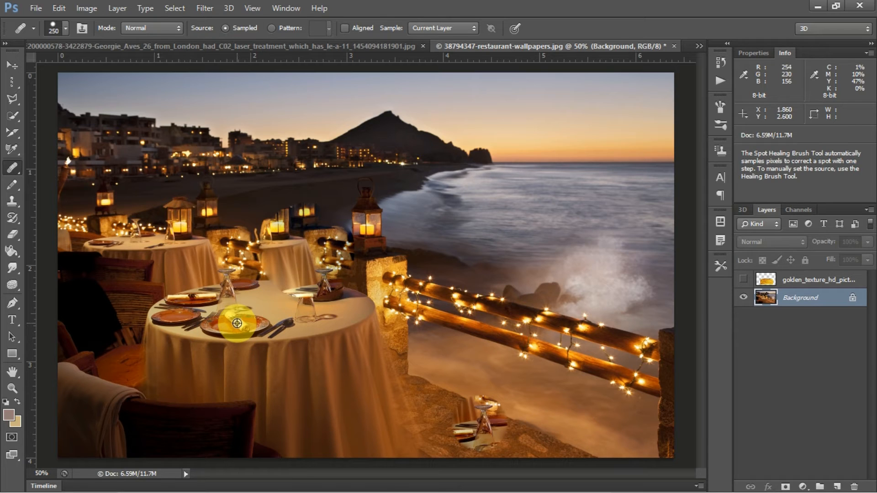
pyautogui.keyDown('alt'); pyautogui.click(237, 323); pyautogui.keyUp('alt')
pyautogui.click(513, 124)
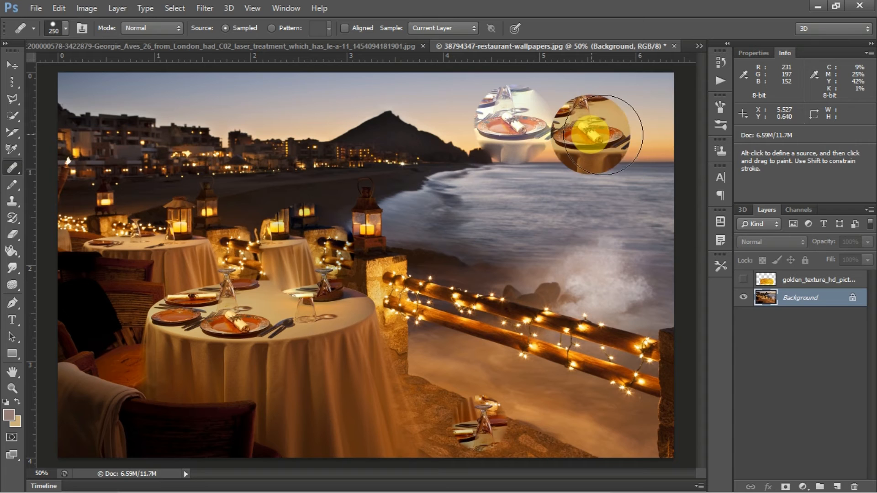
pyautogui.click(603, 135)
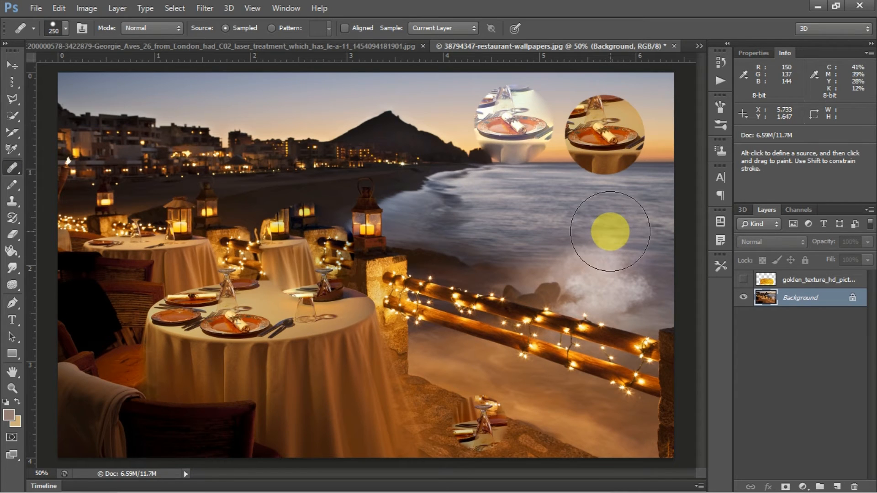
pyautogui.click(608, 231)
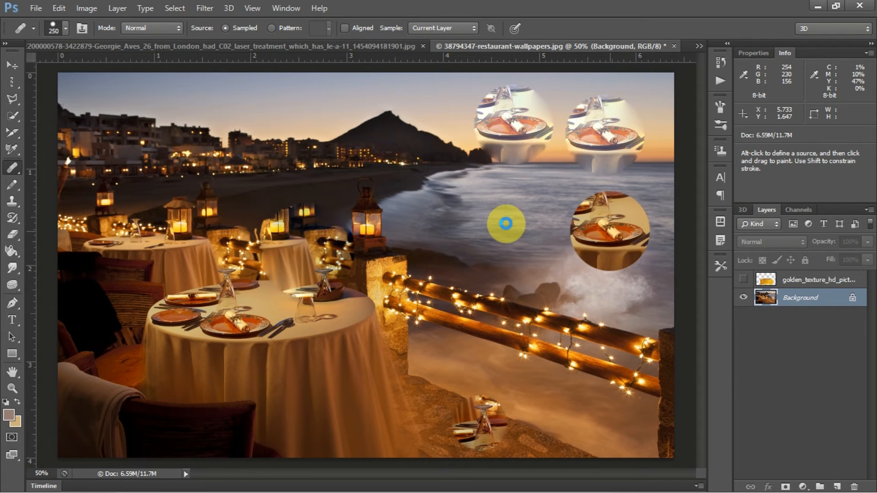
pyautogui.click(505, 223)
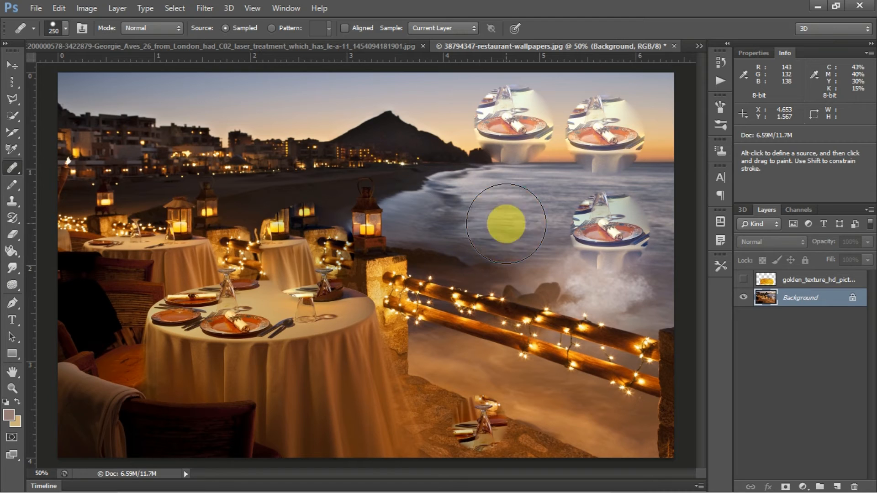
pyautogui.click(419, 143)
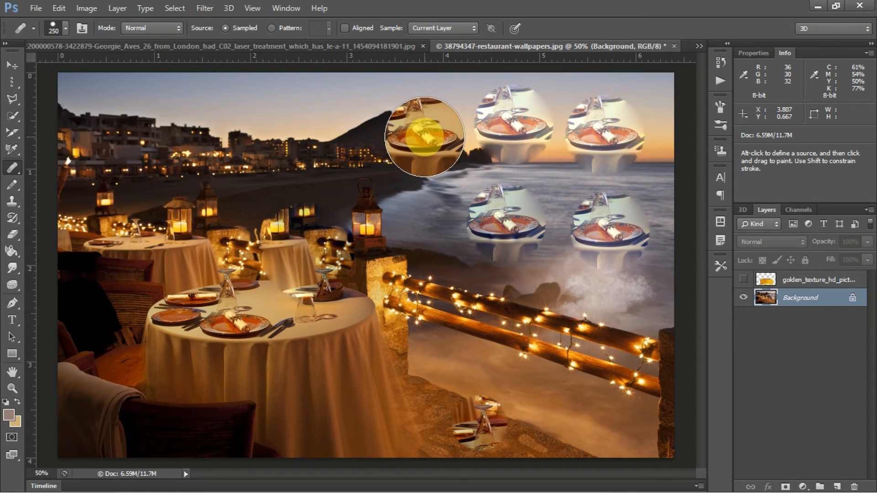
# Undo the unaligned plate copies healed over the sky, sea and mountain.
pyautogui.press('alt')
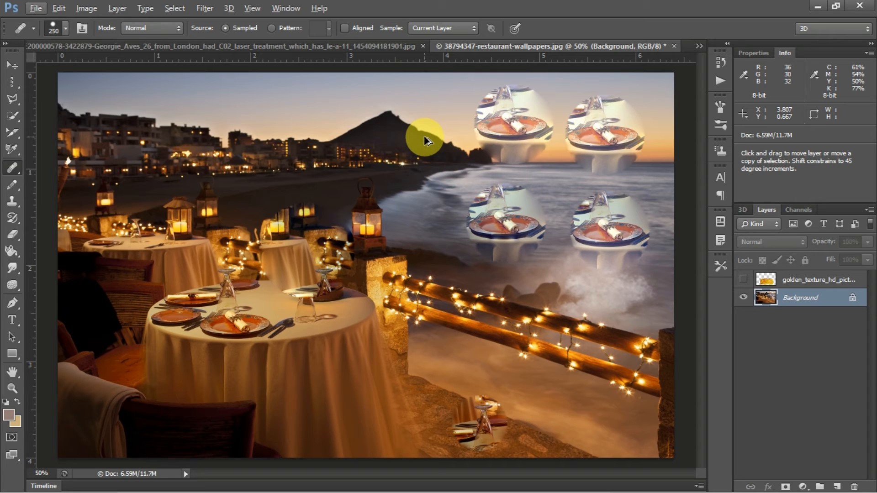
pyautogui.hotkey('ctrl', 'alt', 'z')
pyautogui.hotkey('ctrl', 'alt', 'z')
pyautogui.hotkey('ctrl', 'alt', 'z')
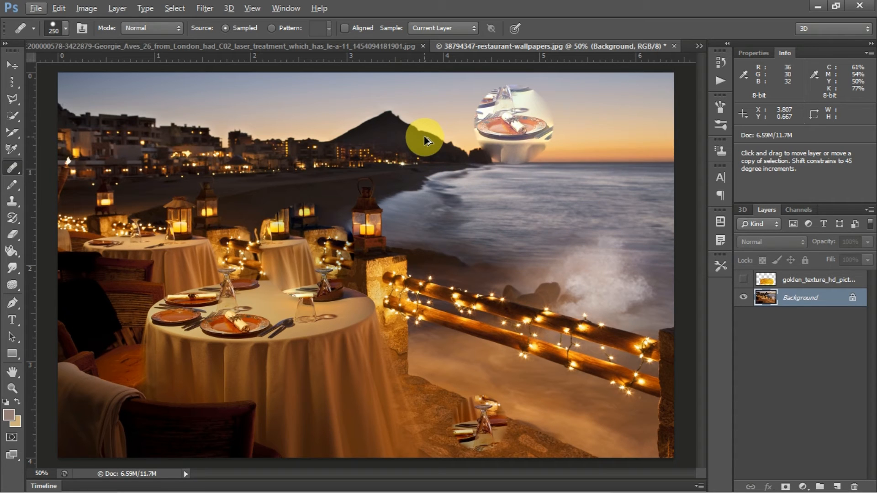
pyautogui.hotkey('ctrl', 'alt', 'z')
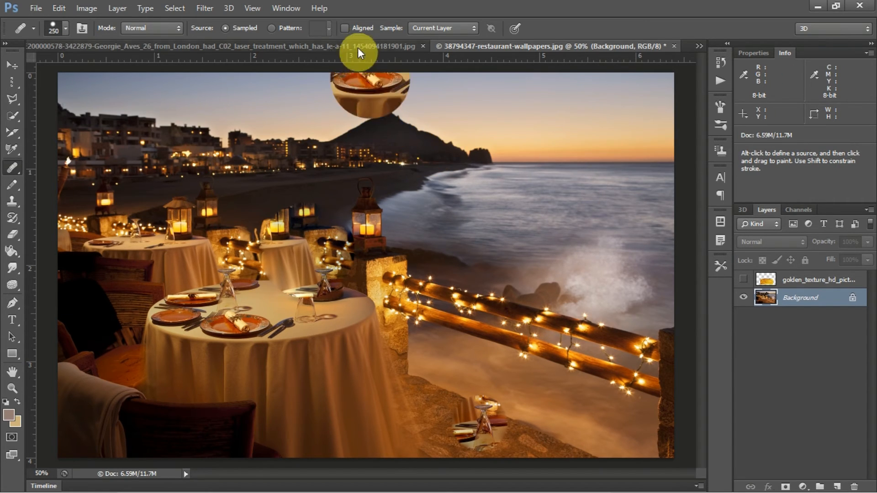
# Turn on Aligned, sample the front plate, and heal the plates, glass and back table over the sea and horizon.
pyautogui.click(345, 29)
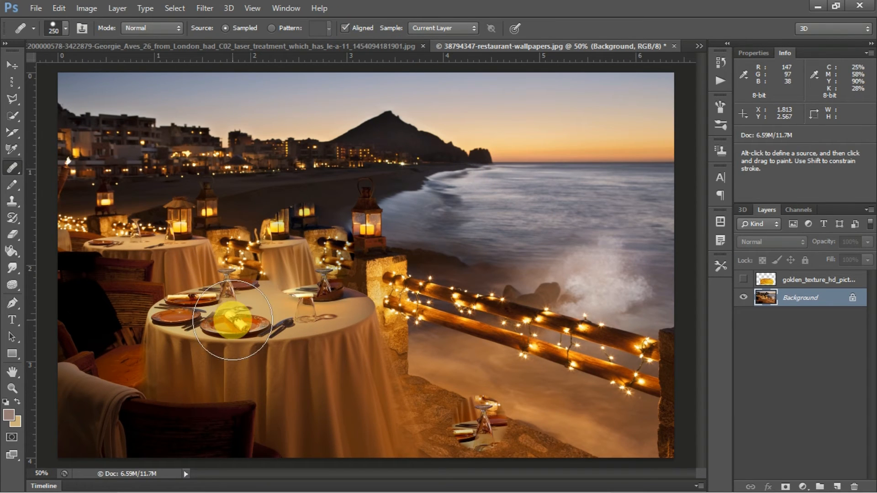
pyautogui.keyDown('alt'); pyautogui.click(232, 320); pyautogui.keyUp('alt')
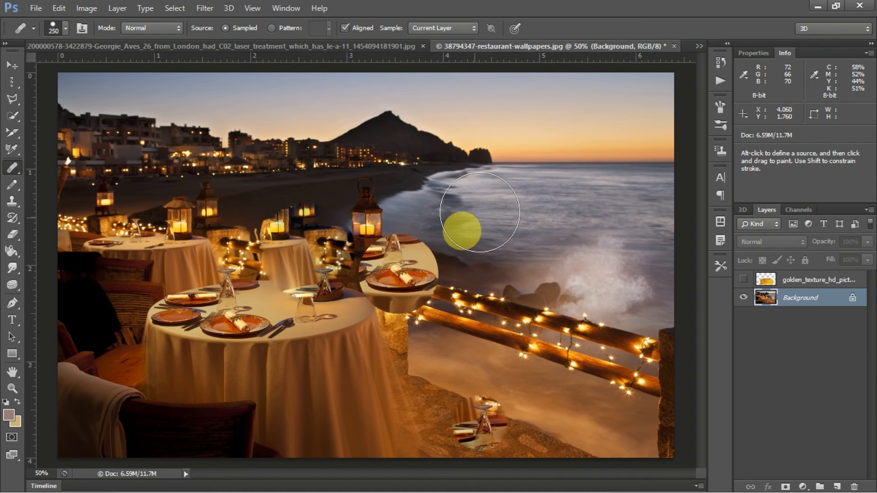
pyautogui.click(562, 179)
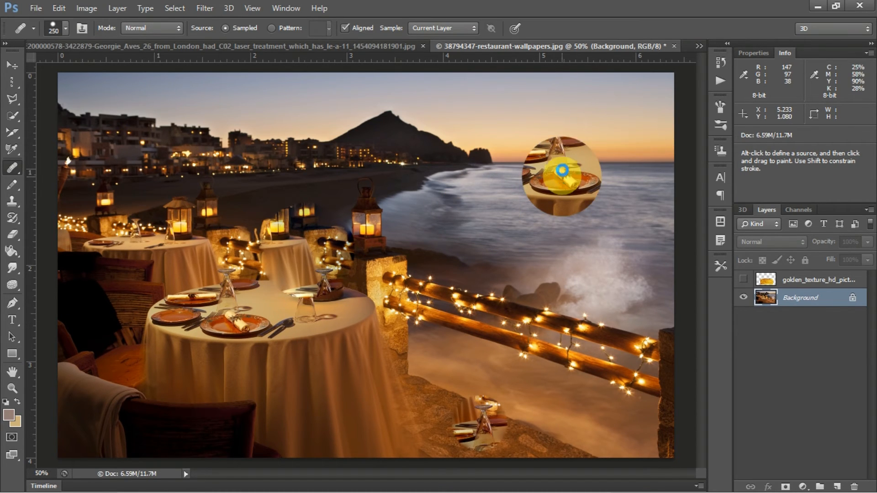
pyautogui.moveTo(563, 171); pyautogui.dragTo(562, 139)
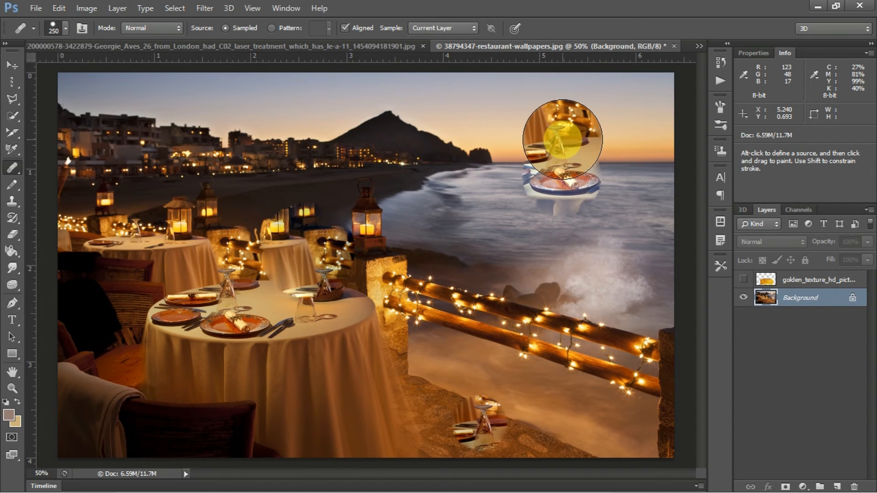
pyautogui.click(562, 139)
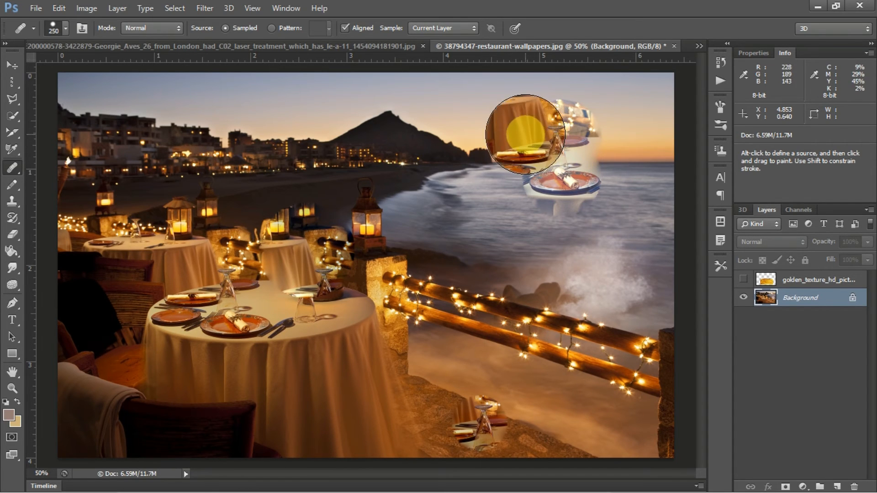
pyautogui.click(490, 154)
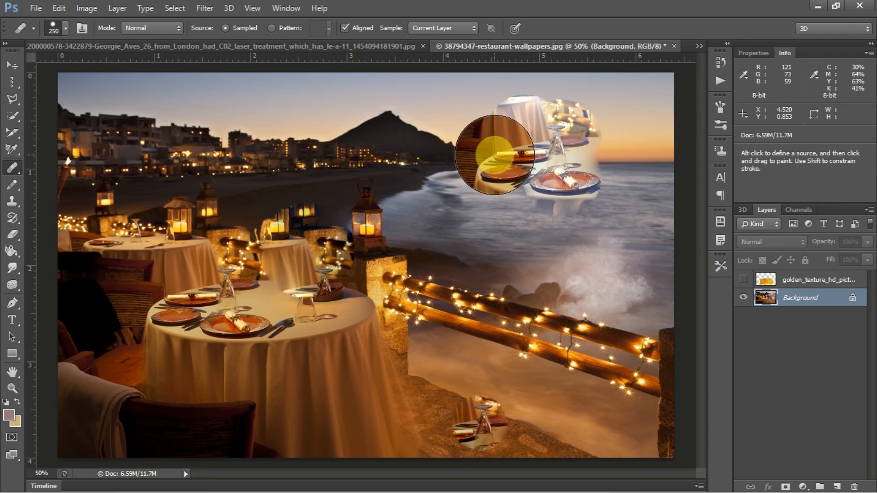
# Extend the aligned copy with strokes over the sea and sky, adding the tablecloth, cutlery, second glass and second back table.
pyautogui.click(510, 210)
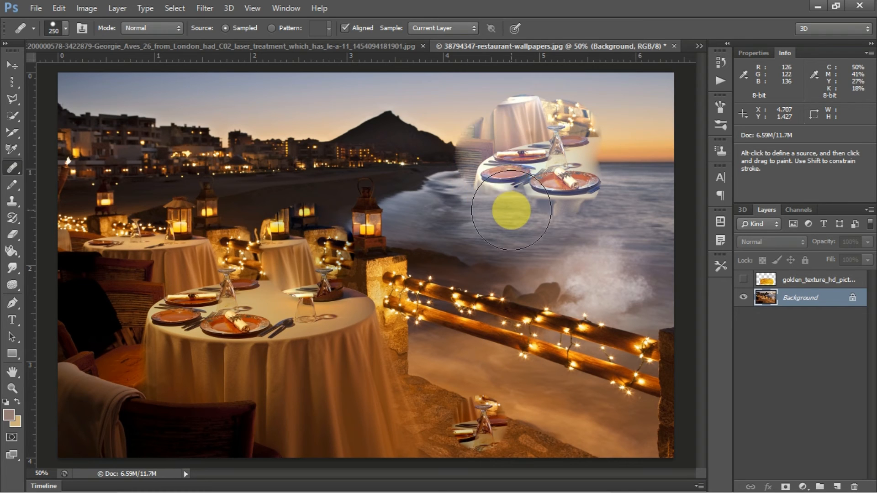
pyautogui.click(580, 233)
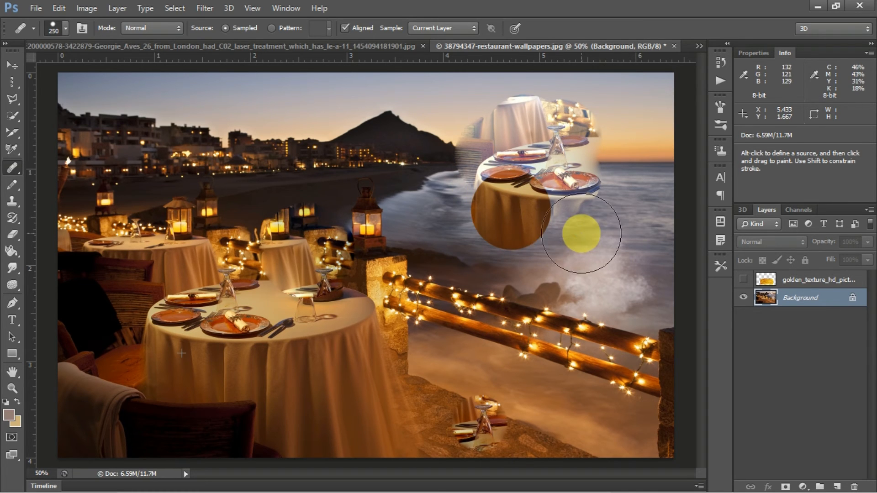
pyautogui.click(620, 268)
pyautogui.click(622, 233)
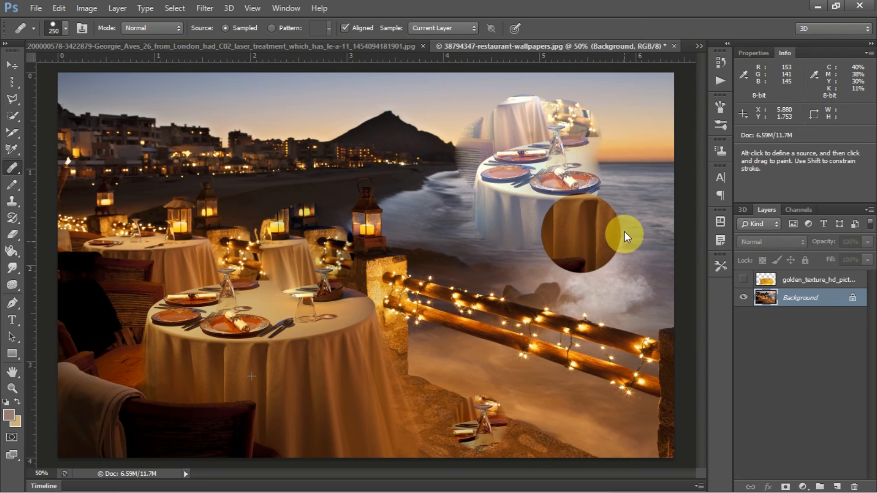
pyautogui.click(630, 212)
pyautogui.click(639, 221)
pyautogui.click(632, 183)
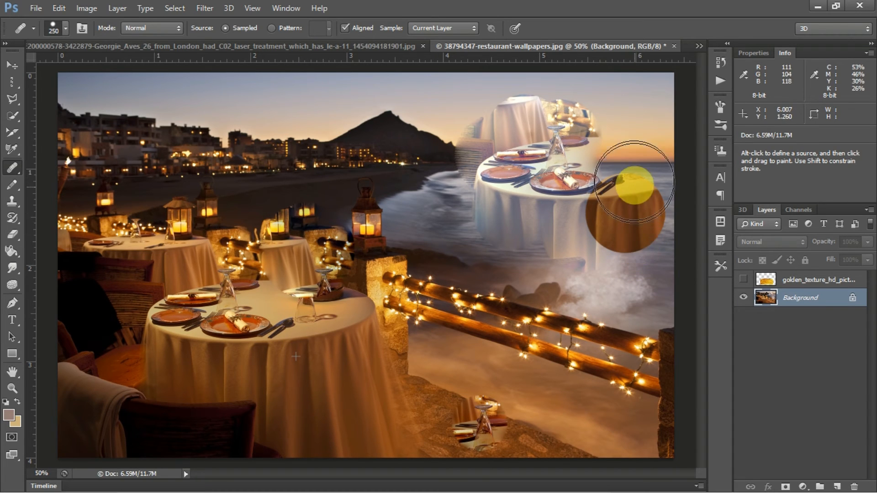
pyautogui.click(631, 211)
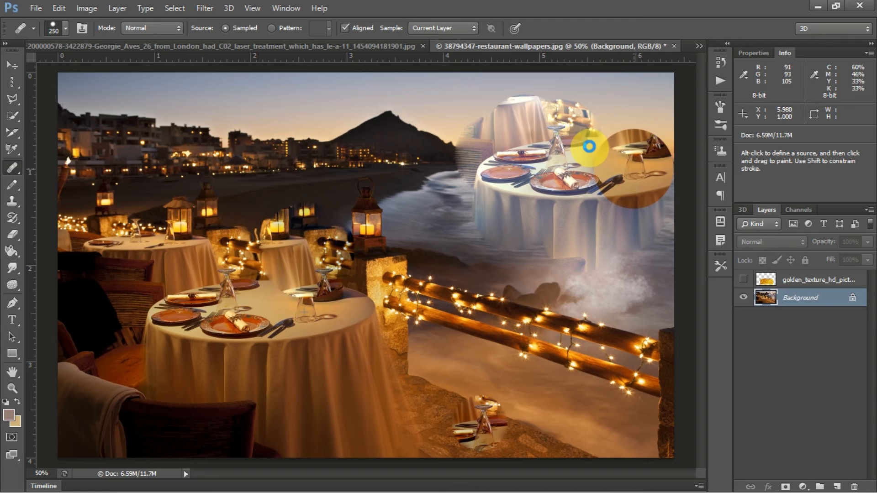
pyautogui.click(598, 135)
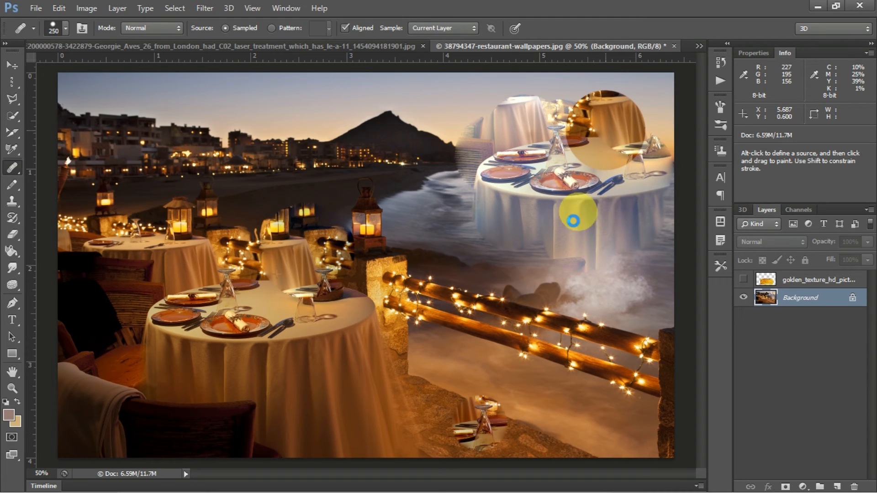
pyautogui.click(590, 226)
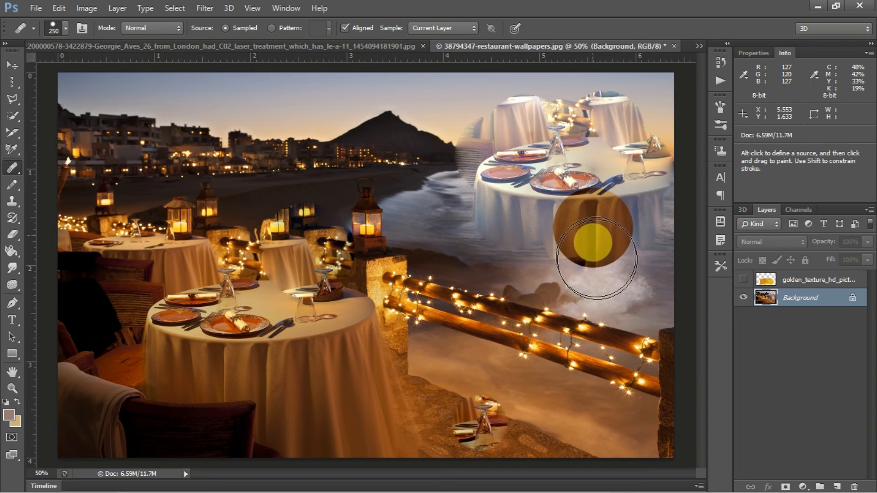
pyautogui.click(568, 268)
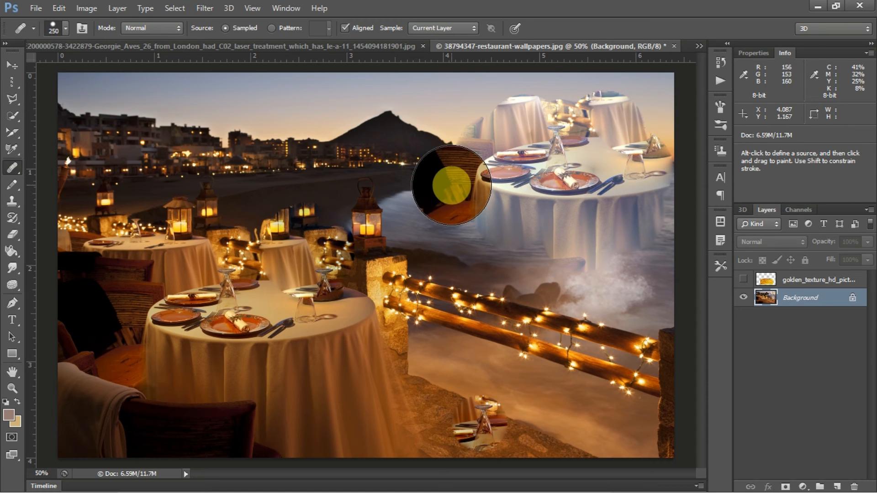
pyautogui.click(451, 185)
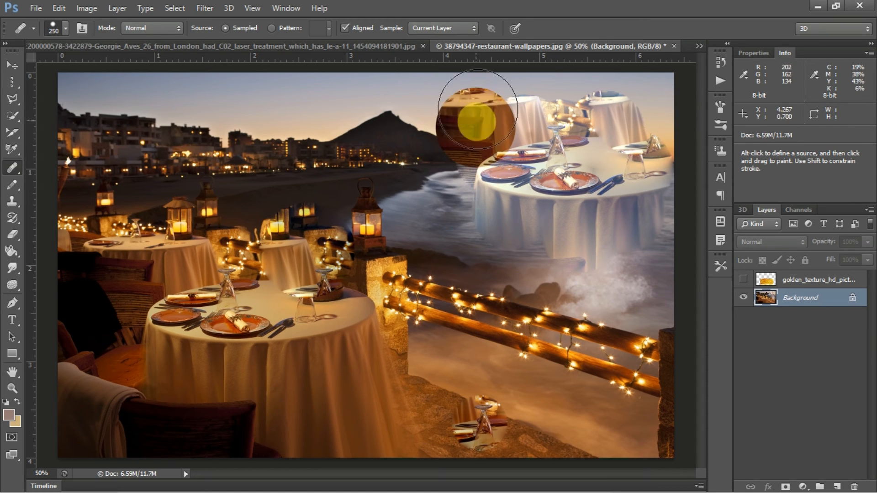
# Review the Healing Brush's sample layer choices, keeping Current Layer, and look over the related healing tools.
pyautogui.click(457, 34)
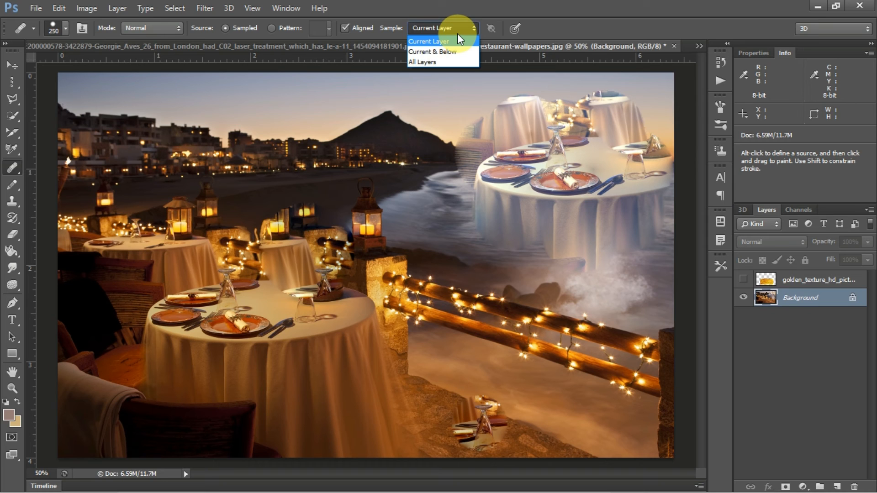
pyautogui.click(457, 36)
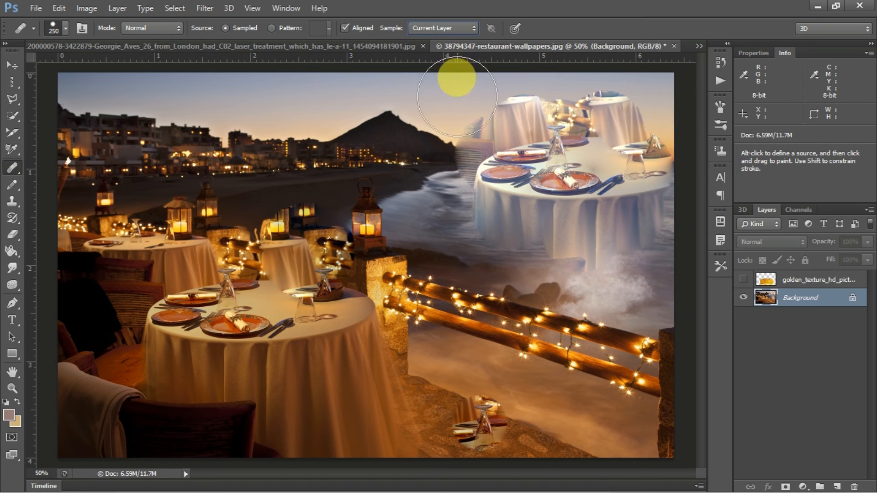
pyautogui.click(542, 189)
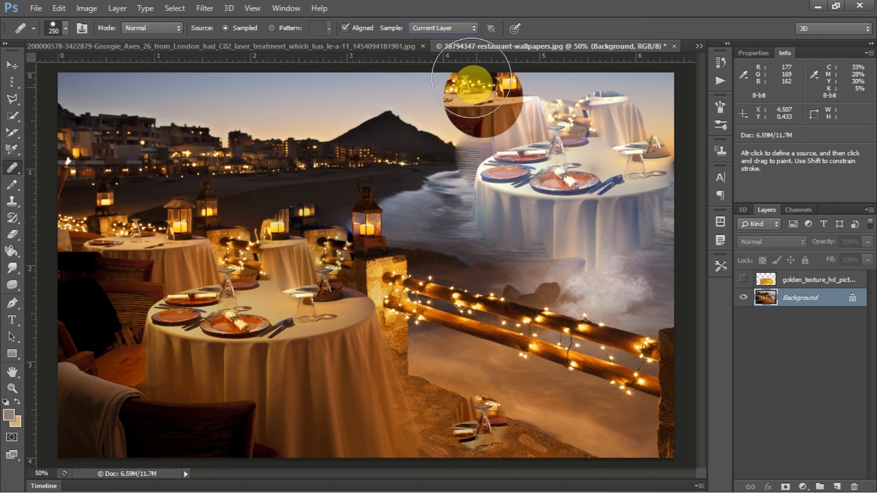
pyautogui.click(458, 31)
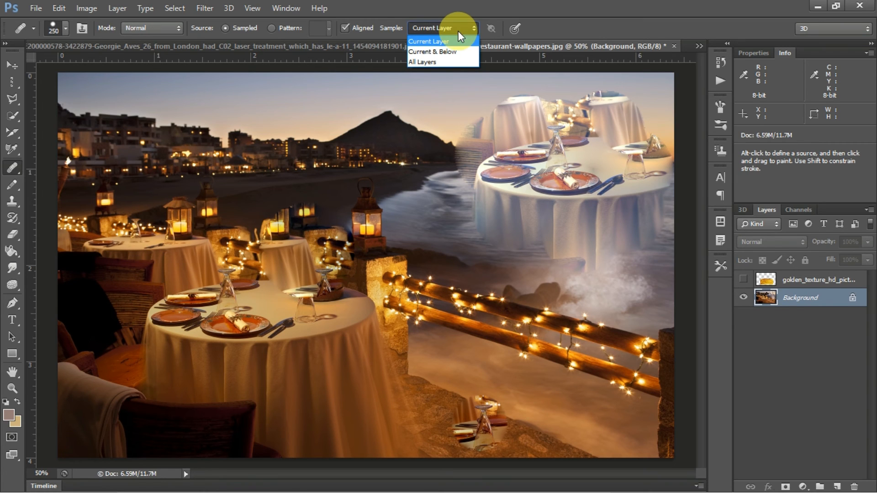
pyautogui.click(527, 2)
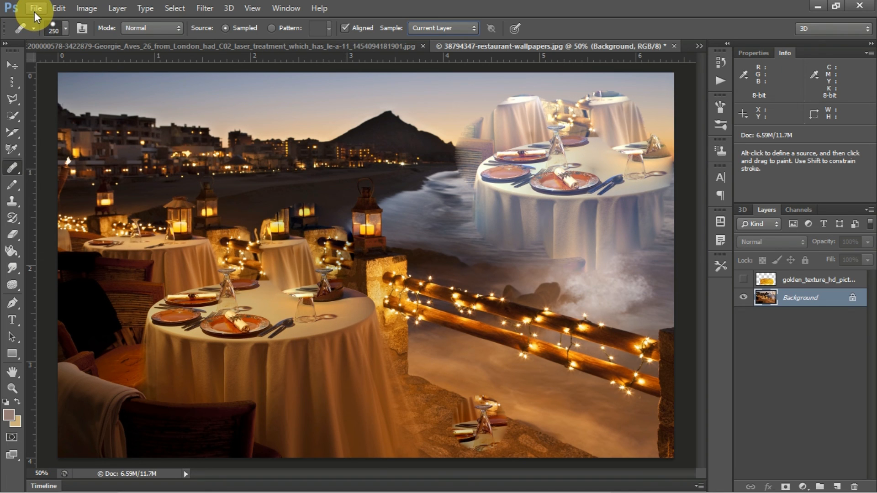
pyautogui.moveTo(11, 175); pyautogui.dragTo(71, 190)
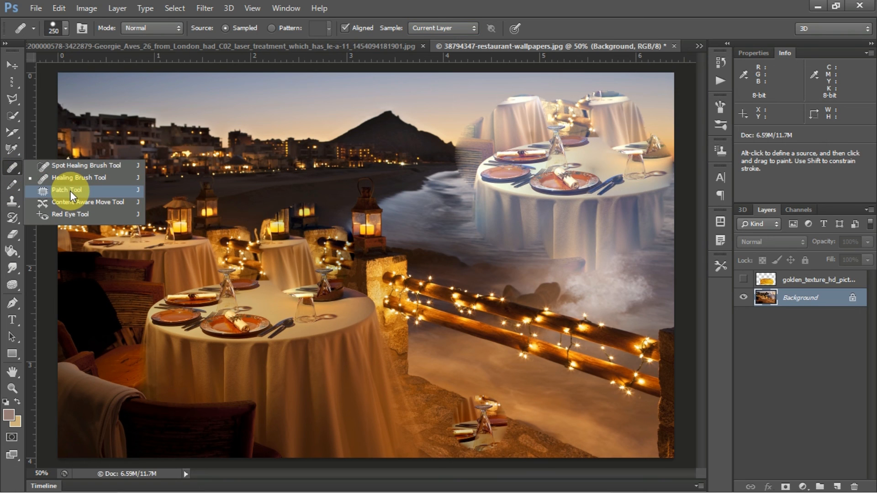
pyautogui.click(425, 2)
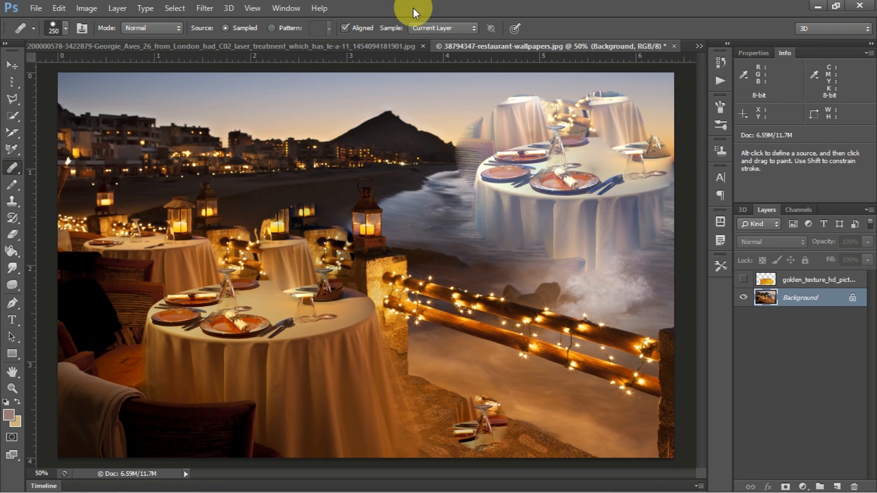